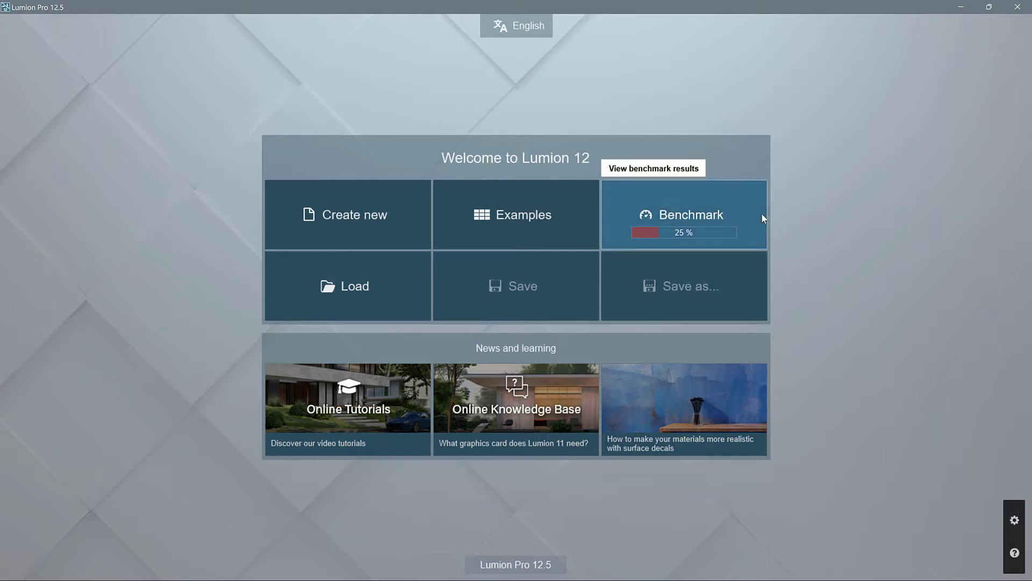
# Check the computer's benchmark results for graphics card, memory and processor, and return to the start screen
pyautogui.click(750, 223)
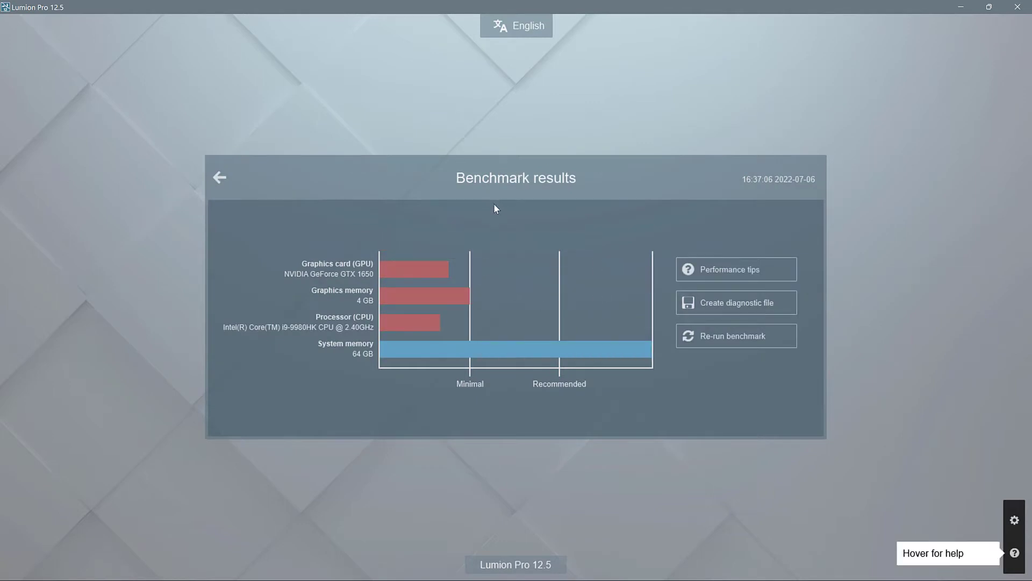
pyautogui.moveTo(355, 350)
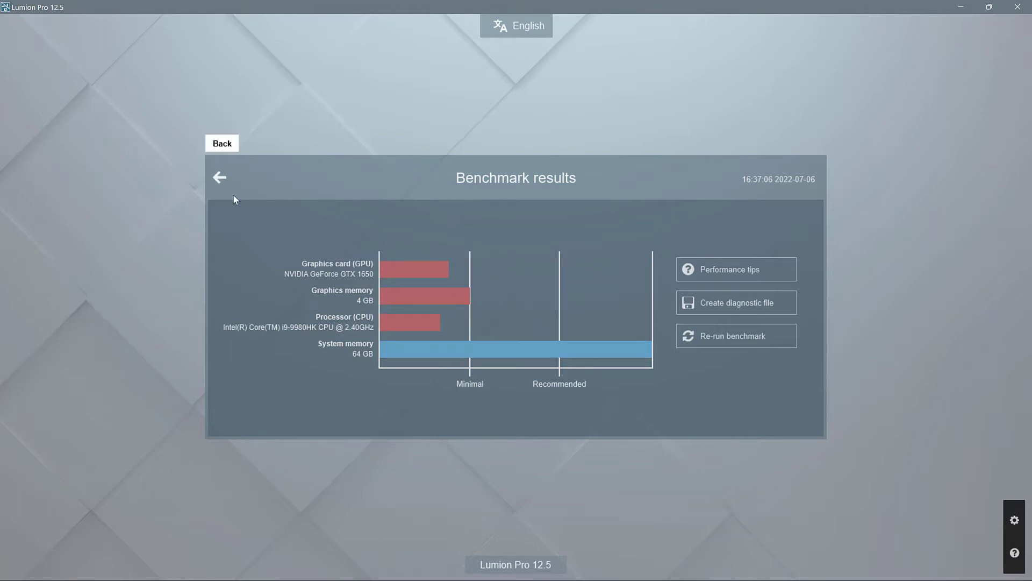
pyautogui.click(219, 179)
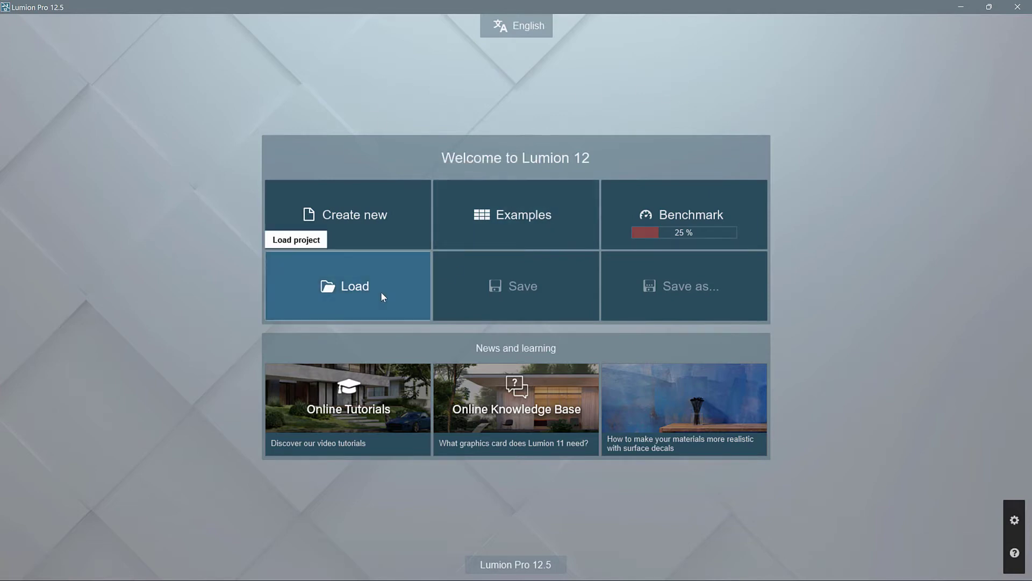
# Create a new project with a flat grass landscape and look around the empty scene near the origin axes
pyautogui.click(329, 202)
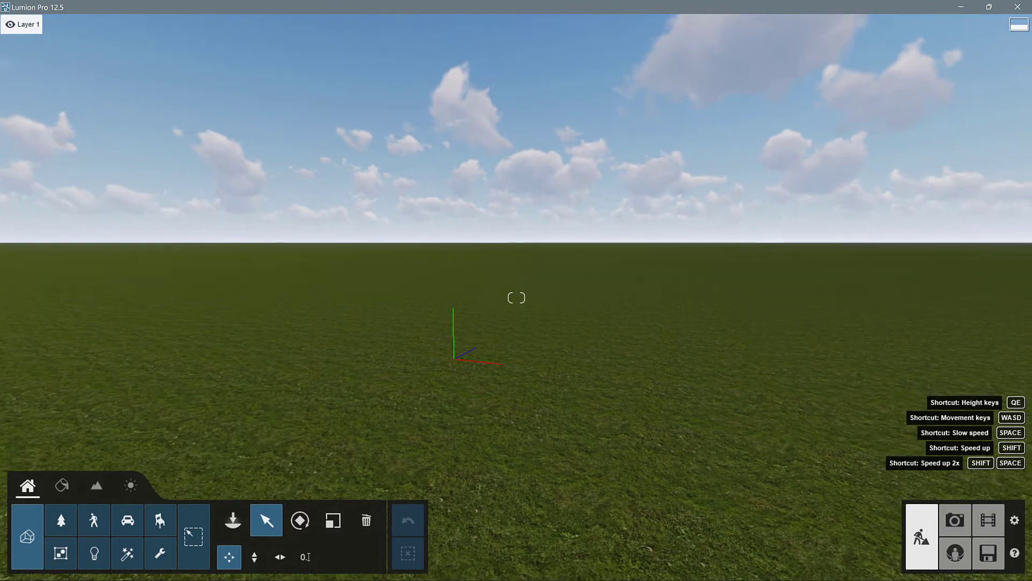
pyautogui.moveTo(623, 319)
pyautogui.mouseDown(button='right')
pyautogui.moveTo(551, 326)
pyautogui.moveTo(553, 292)
pyautogui.moveTo(580, 303)
pyautogui.moveTo(552, 280)
pyautogui.moveTo(529, 301)
pyautogui.moveTo(589, 196)
pyautogui.moveTo(637, 229)
pyautogui.moveTo(693, 229)
pyautogui.moveTo(699, 185)
pyautogui.moveTo(648, 170)
pyautogui.moveTo(614, 309)
pyautogui.mouseUp(button='right')
pyautogui.press('w')
pyautogui.press('w')
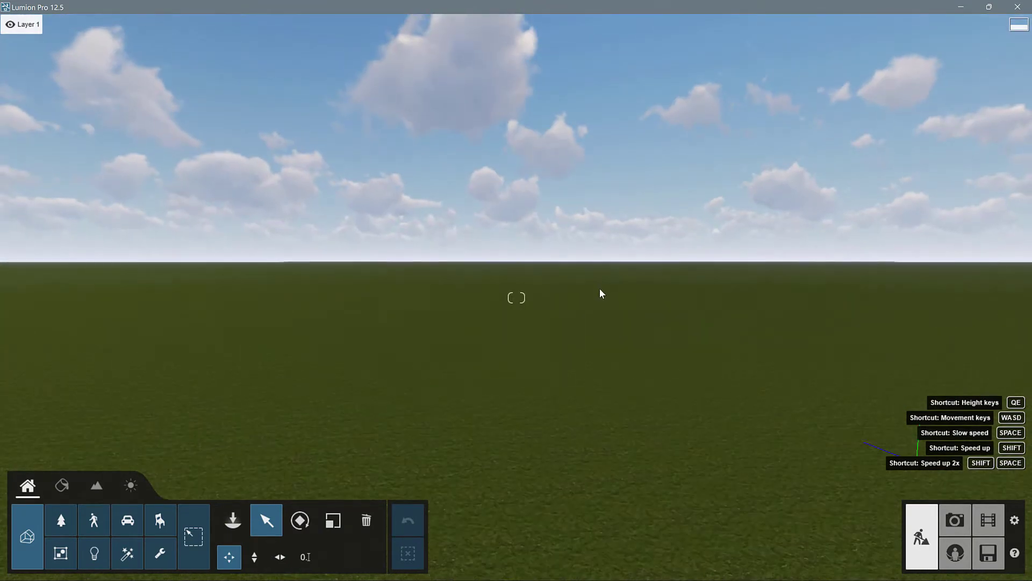
pyautogui.moveTo(570, 285); pyautogui.dragTo(619, 292, button='right')
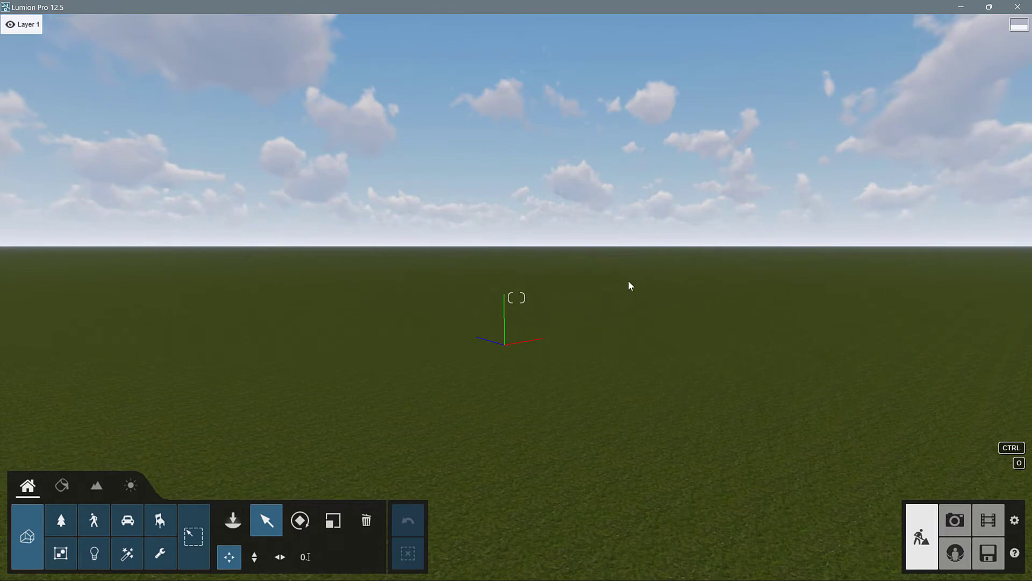
pyautogui.press('w')
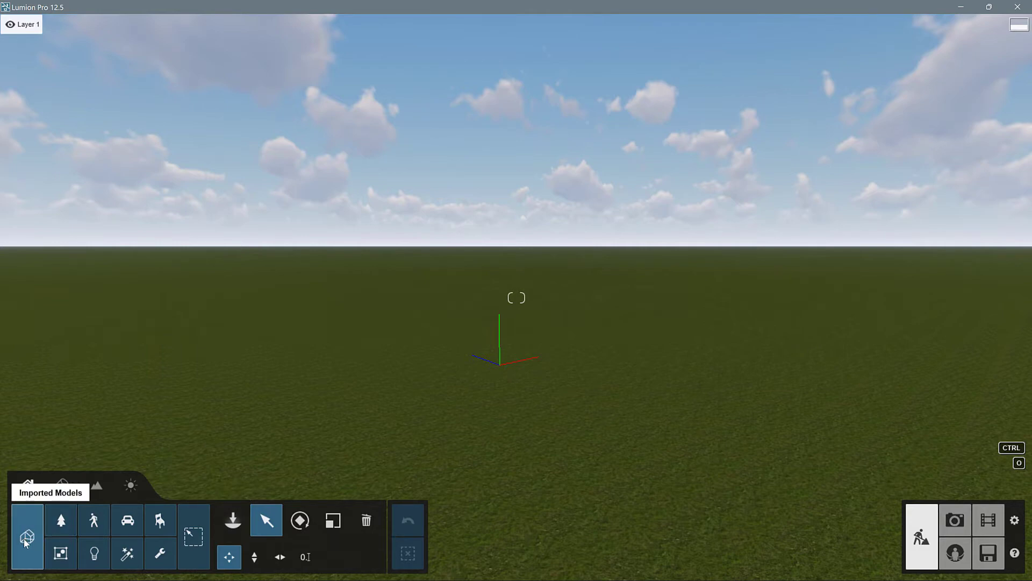
# Choose Lumion Test.dae from LARC 582J, Assignments, A2 - Visualize Design, Arrowdale Park Files as the new model to import
pyautogui.click(232, 521)
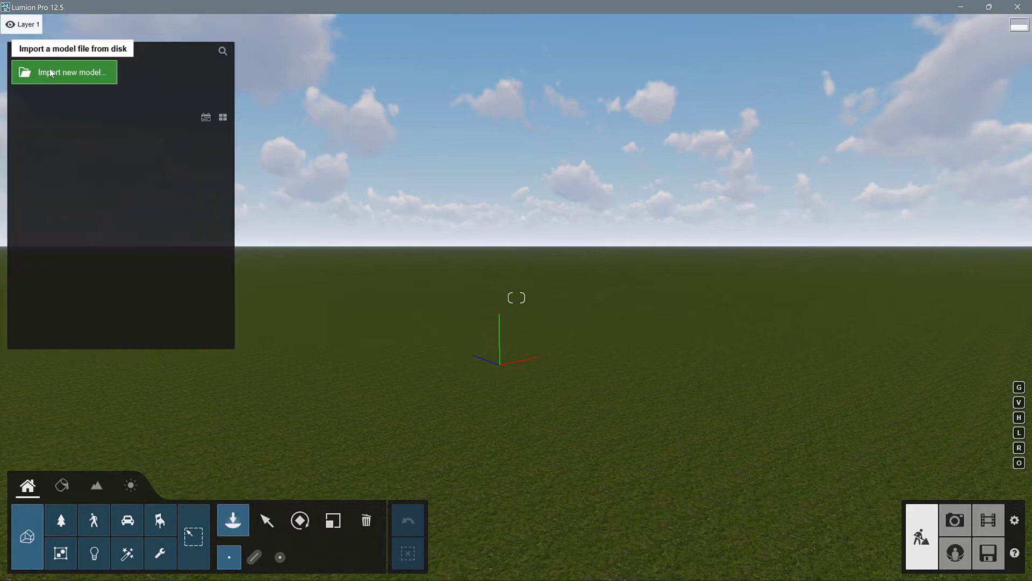
pyautogui.click(55, 72)
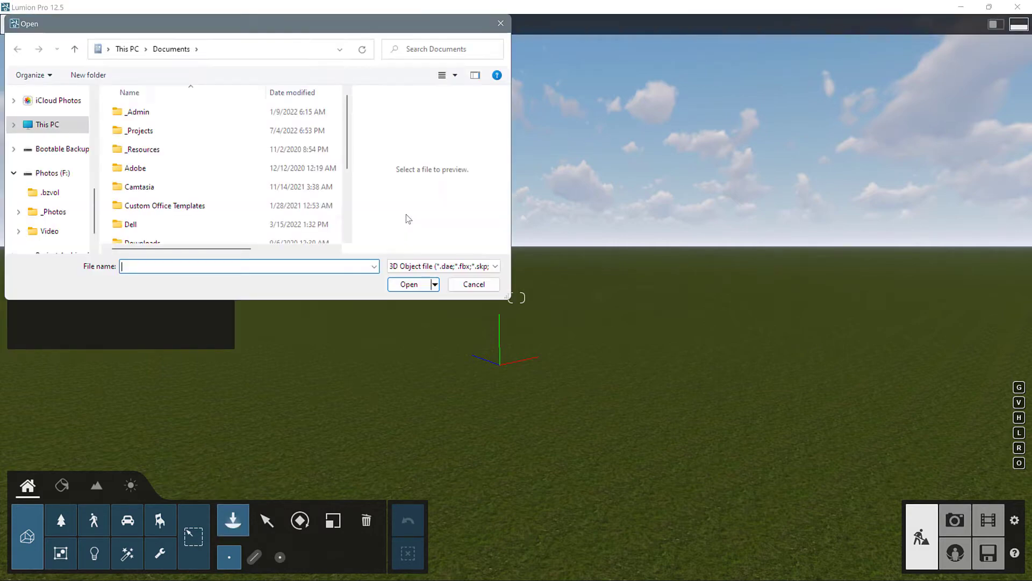
pyautogui.scroll(5, 53, 172)
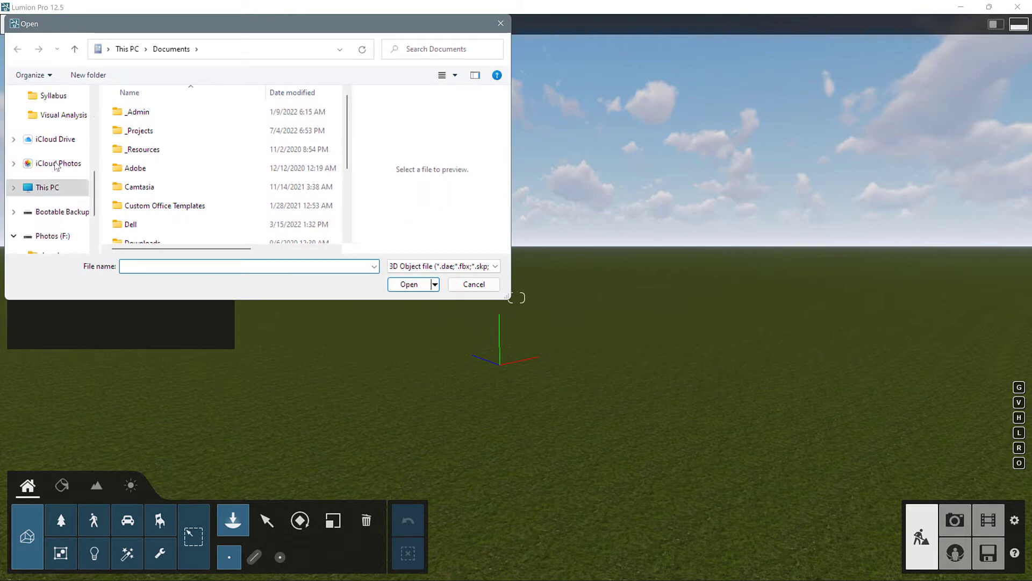
pyautogui.click(54, 172)
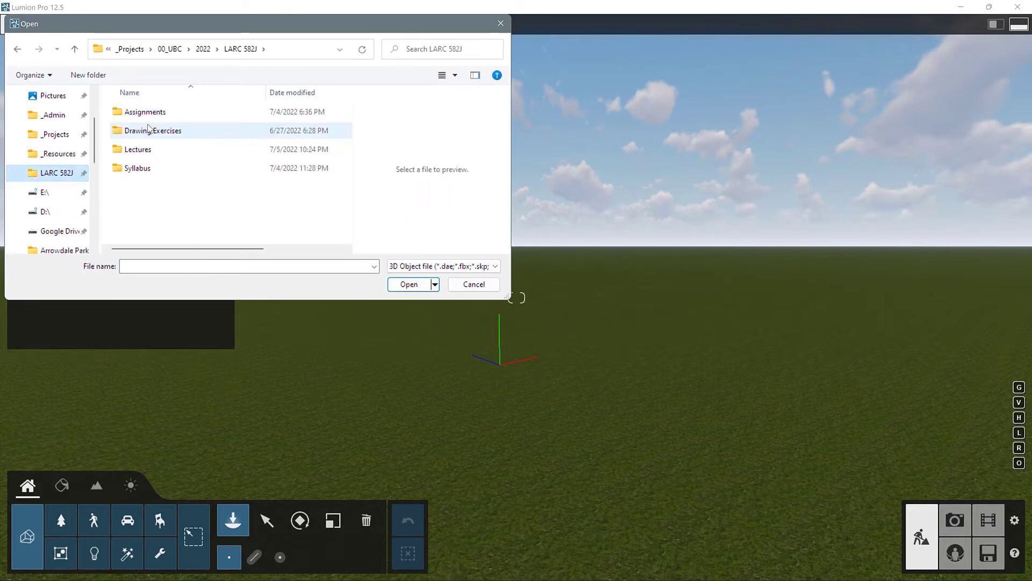
pyautogui.doubleClick(143, 111)
pyautogui.doubleClick(142, 131)
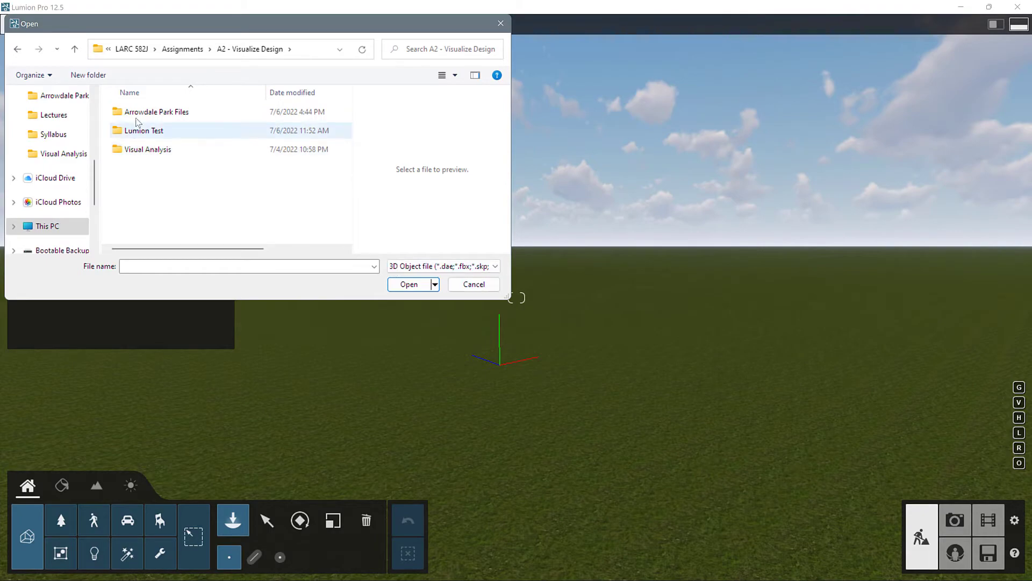
pyautogui.doubleClick(136, 113)
pyautogui.click(141, 168)
pyautogui.click(401, 286)
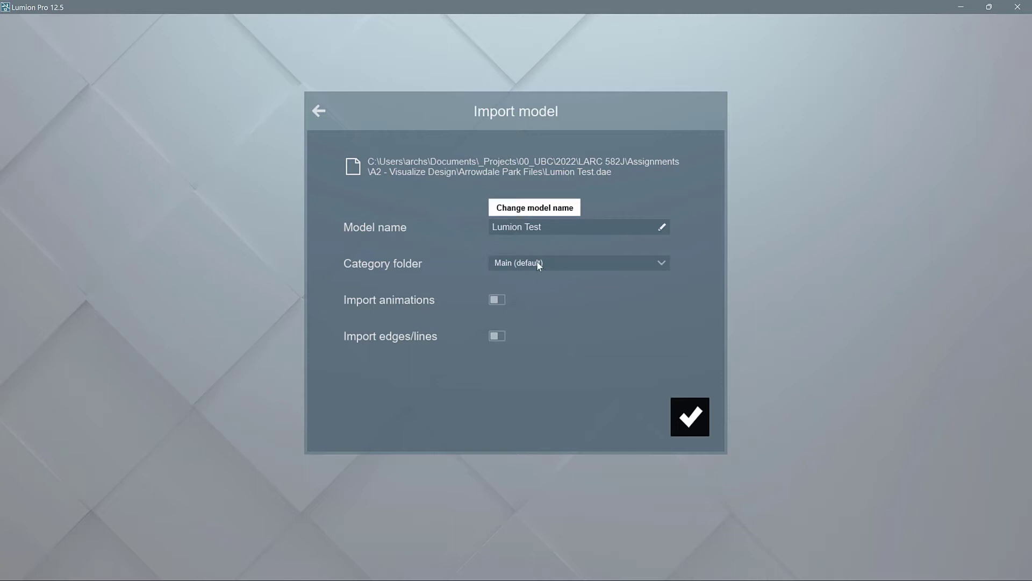
# Import the model as Lumion Test in the Main (default) category folder and place it once at the scene origin
pyautogui.click(511, 263)
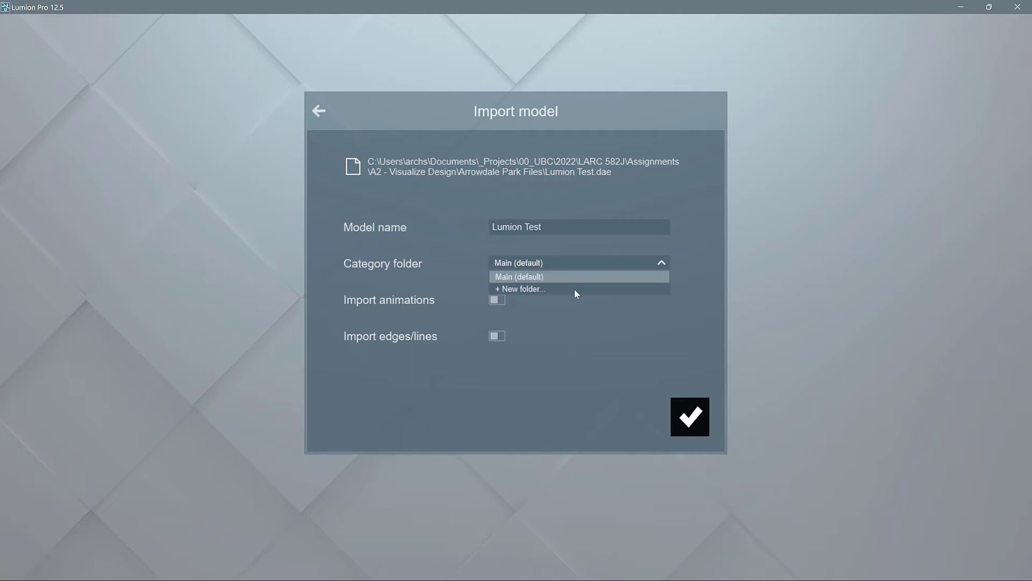
pyautogui.click(528, 342)
pyautogui.click(560, 265)
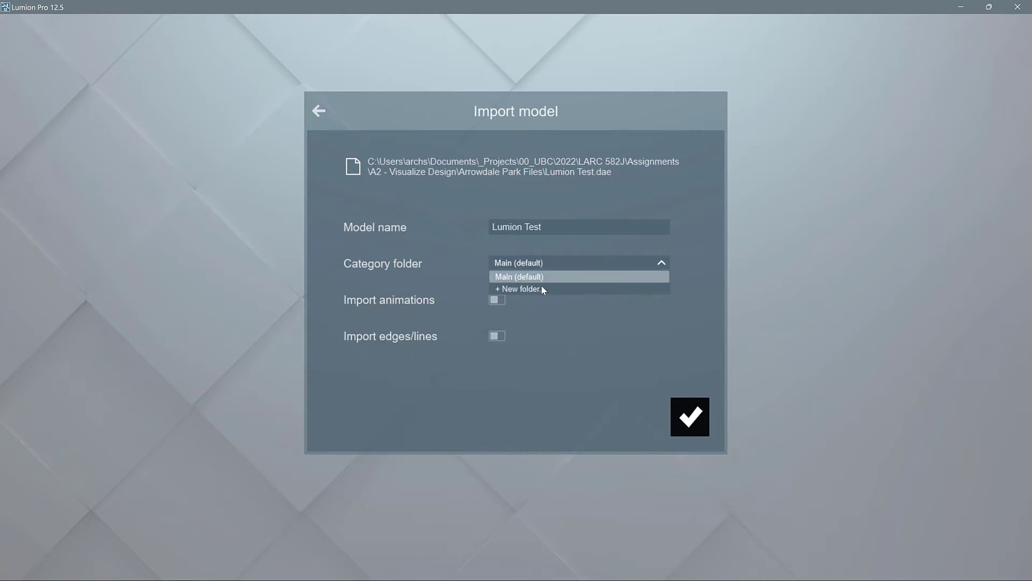
pyautogui.click(504, 278)
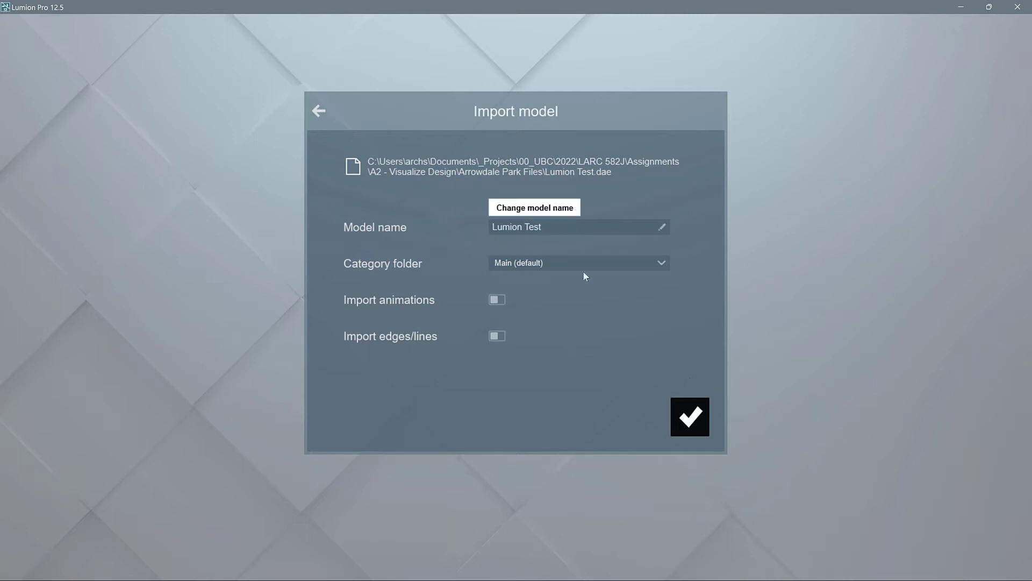
pyautogui.click(691, 415)
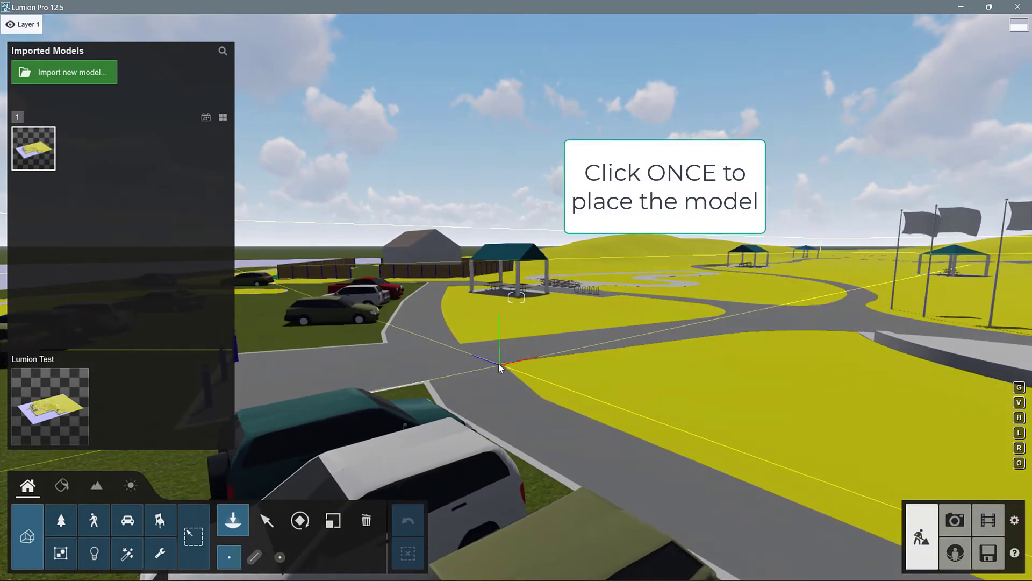
pyautogui.click(499, 363)
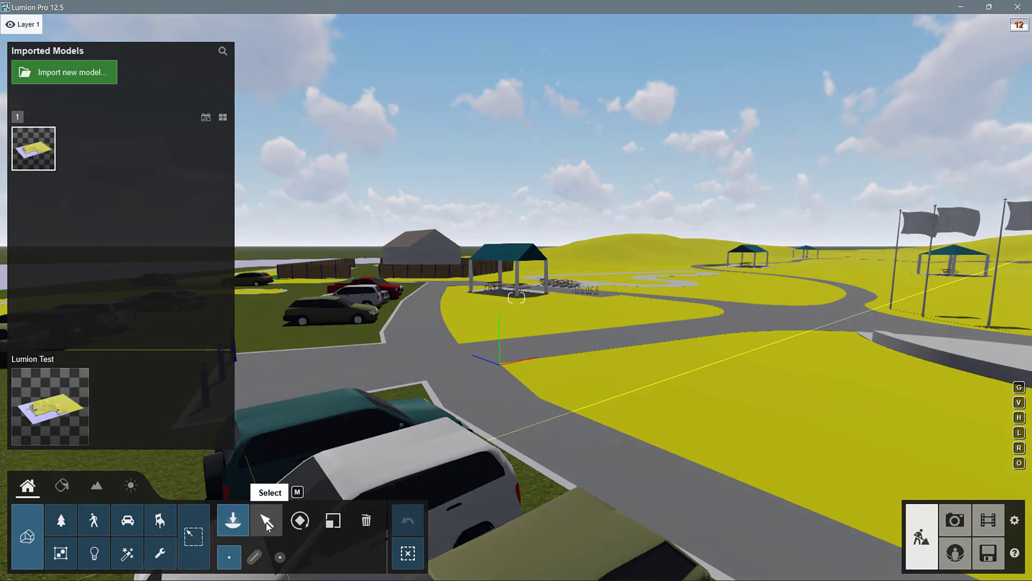
# Select the placed park model and set its X, Y and Z position to 0 m
pyautogui.click(266, 522)
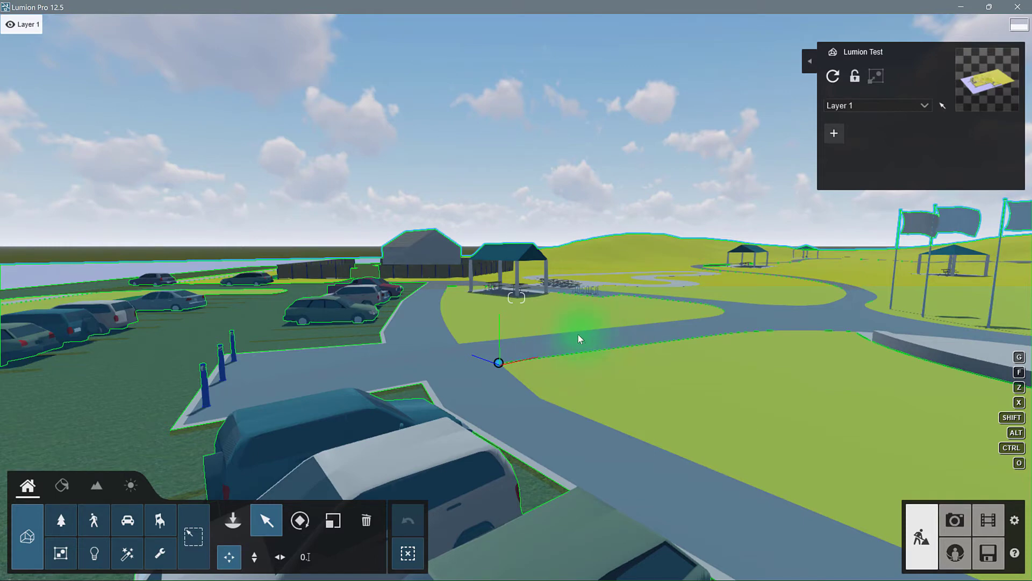
pyautogui.moveTo(498, 364)
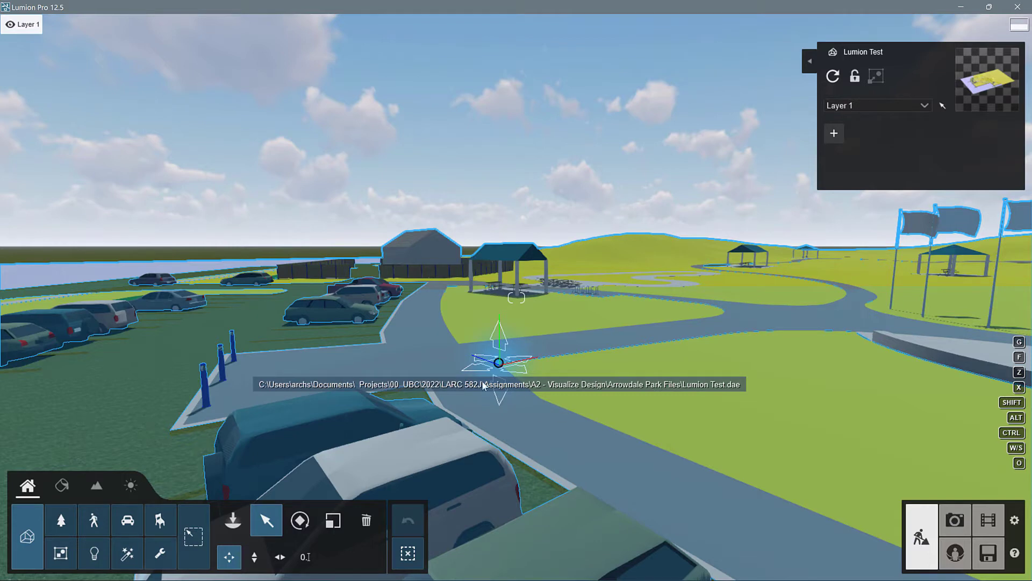
pyautogui.click(305, 556)
pyautogui.click(477, 526)
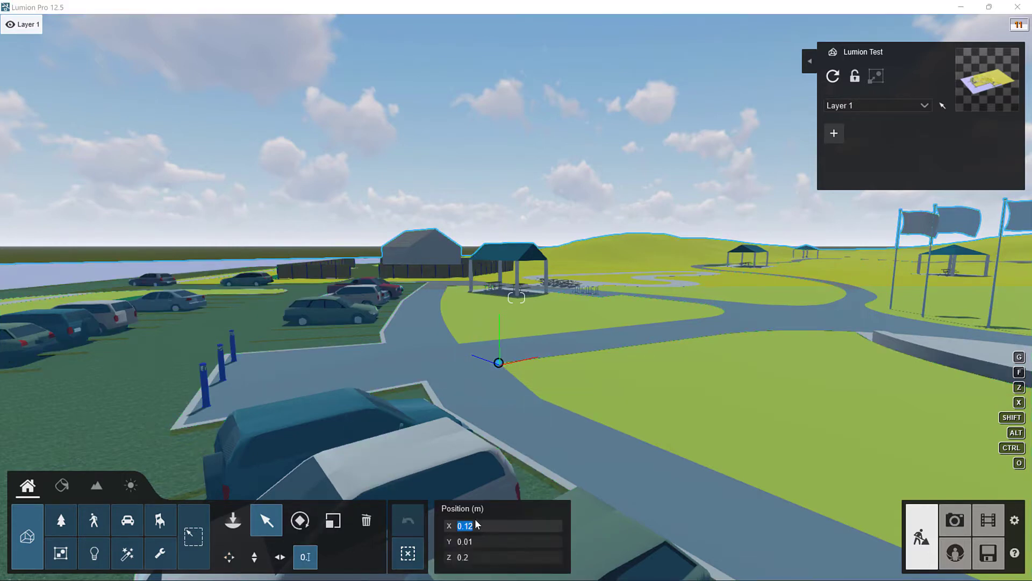
pyautogui.write('0')
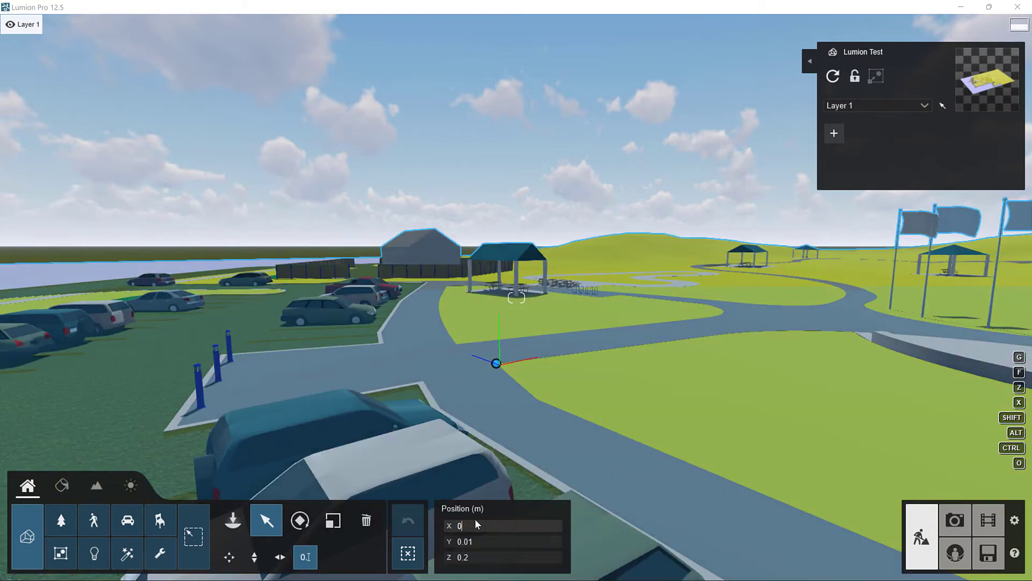
pyautogui.write('0')
pyautogui.click(478, 540)
pyautogui.write('0')
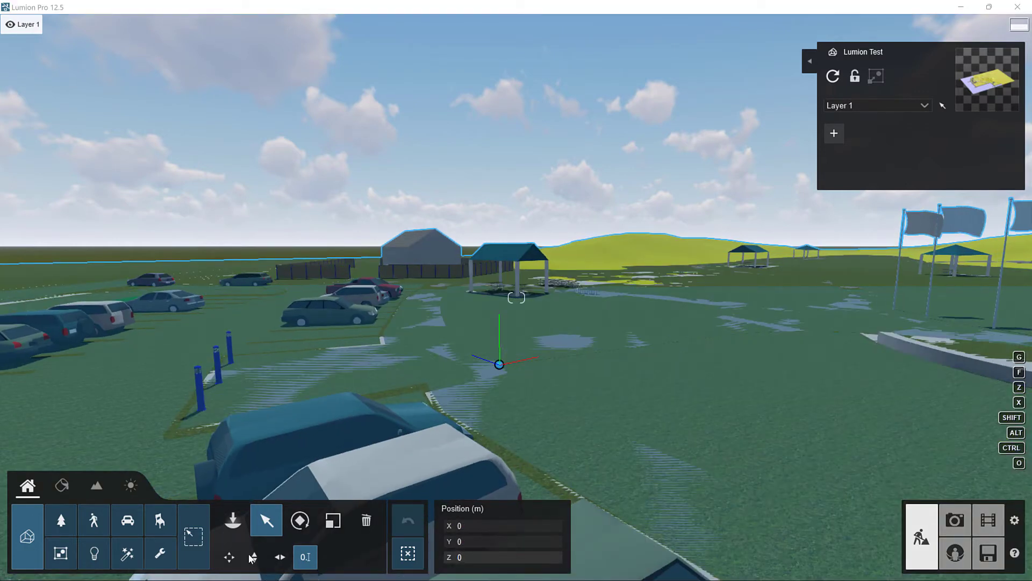
# Raise the park model slightly so its surfaces sit above the grass terrain, and return to free movement
pyautogui.click(255, 558)
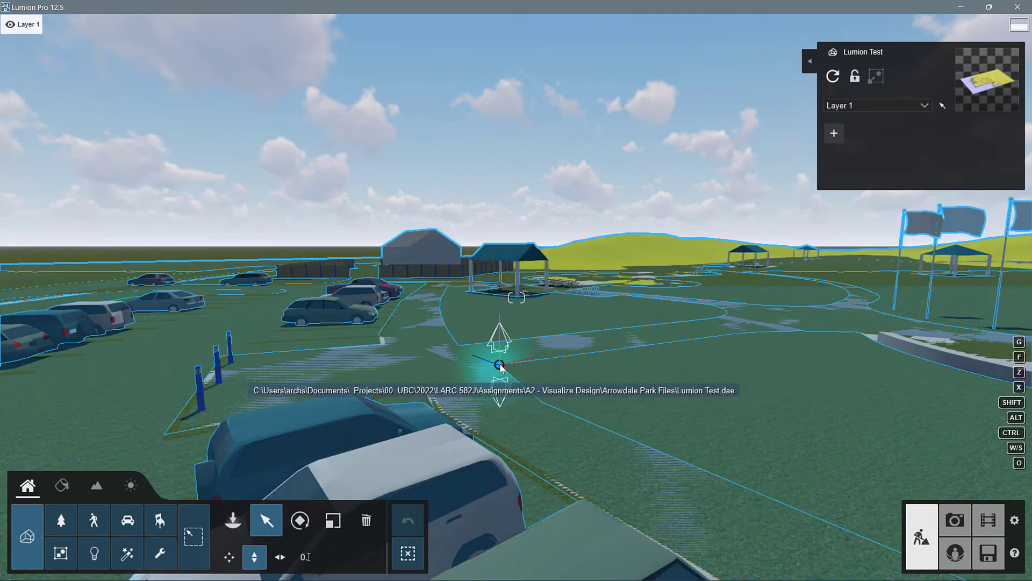
pyautogui.moveTo(499, 364); pyautogui.dragTo(534, 323)
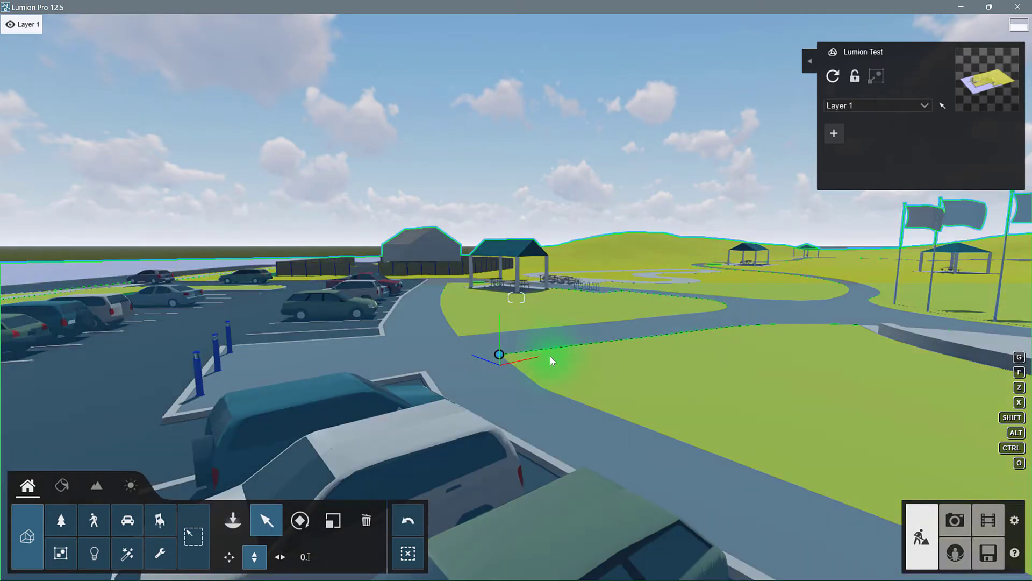
pyautogui.click(229, 561)
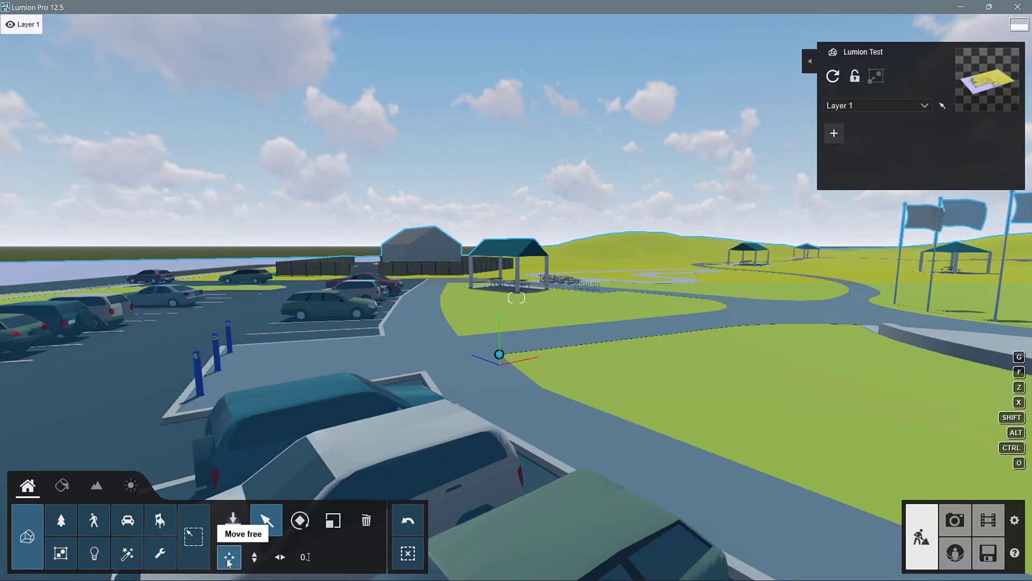
# Fly over the imported park to examine the parking lot, paths, shelters and the area around the palm trees
pyautogui.press('s')
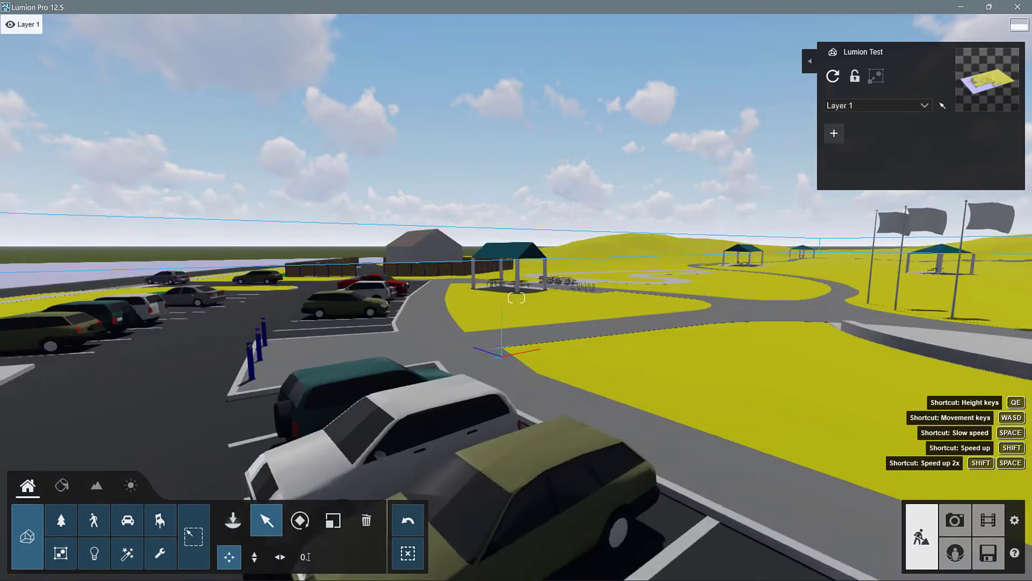
pyautogui.moveTo(540, 427); pyautogui.dragTo(582, 343, button='right')
pyautogui.press('s')
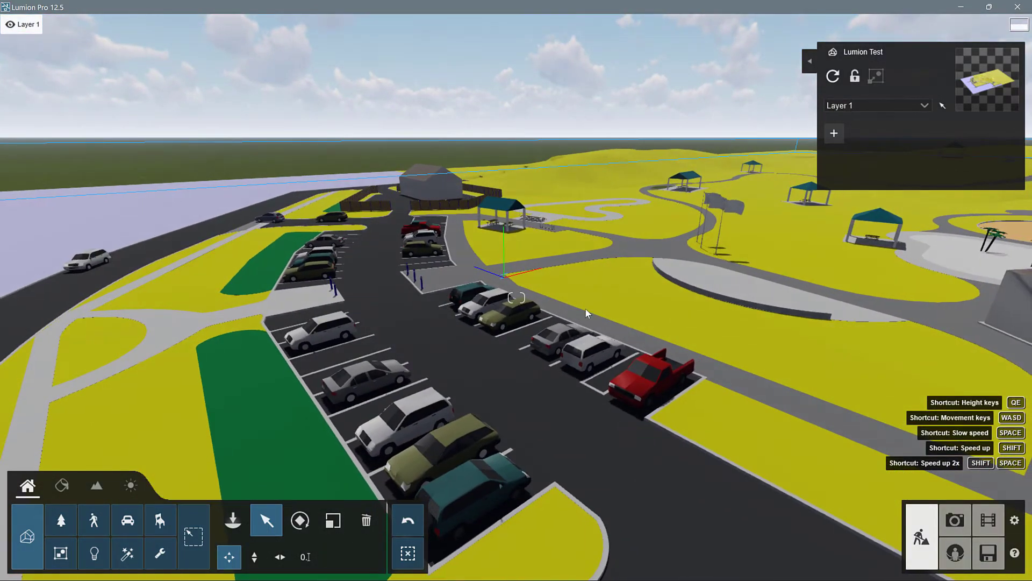
pyautogui.moveTo(583, 334); pyautogui.dragTo(486, 388, button='right')
pyautogui.moveTo(604, 373); pyautogui.dragTo(887, 344, button='right')
pyautogui.moveTo(565, 275); pyautogui.dragTo(511, 274, button='right')
pyautogui.press('w')
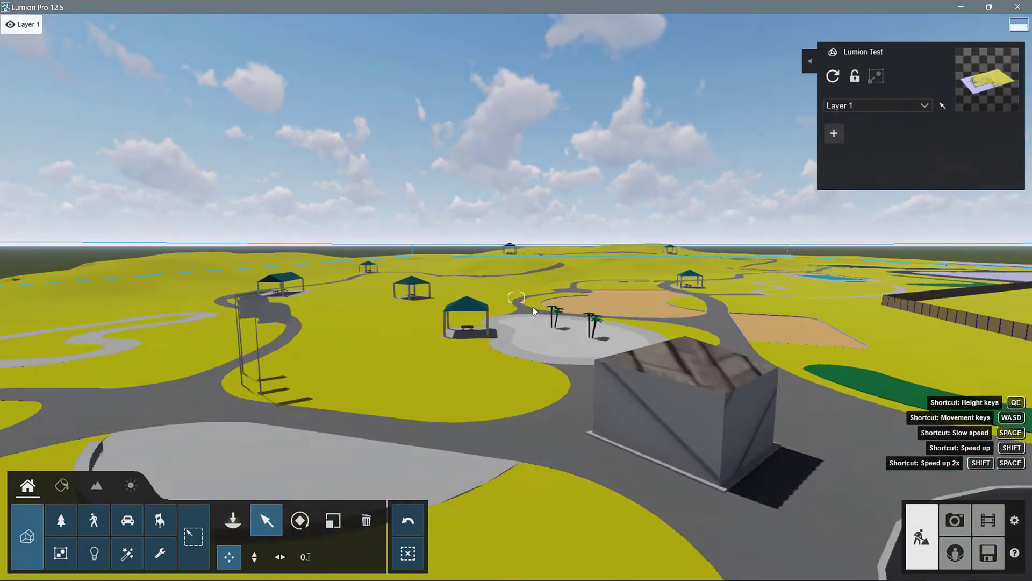
pyautogui.press('w')
pyautogui.moveTo(529, 319); pyautogui.dragTo(645, 349, button='right')
pyautogui.moveTo(560, 312); pyautogui.dragTo(535, 327, button='right')
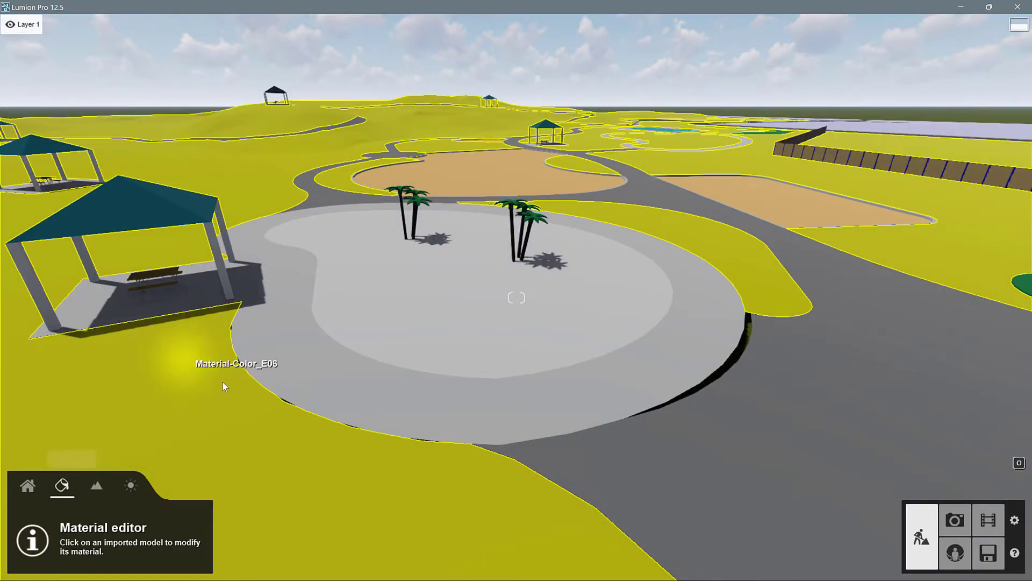
# Apply the Clean Cut Grass 3D grass material to the park's yellow lawn surfaces
pyautogui.moveTo(171, 352); pyautogui.dragTo(102, 348, button='right')
pyautogui.moveTo(646, 323); pyautogui.dragTo(547, 334, button='right')
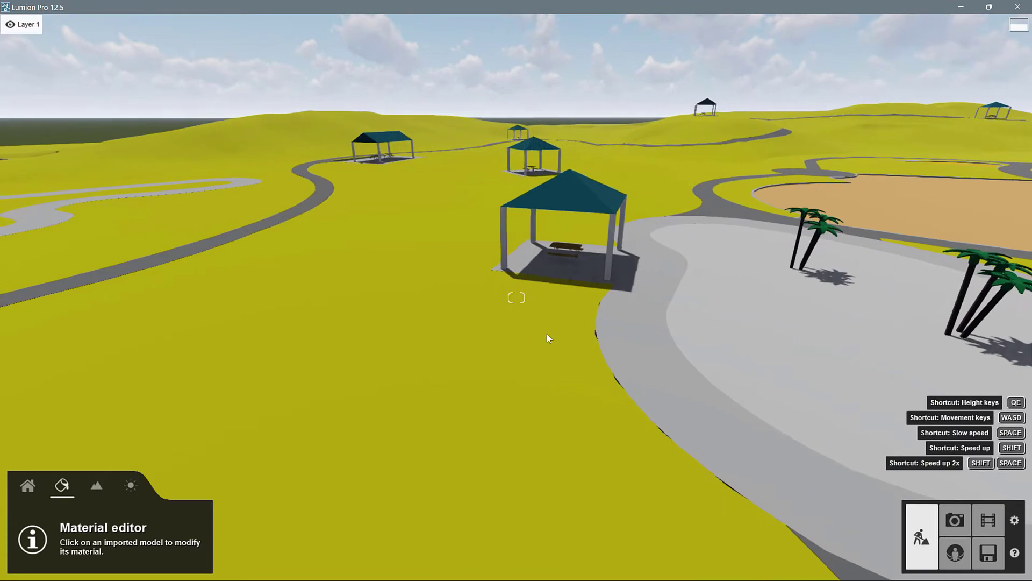
pyautogui.click(473, 323)
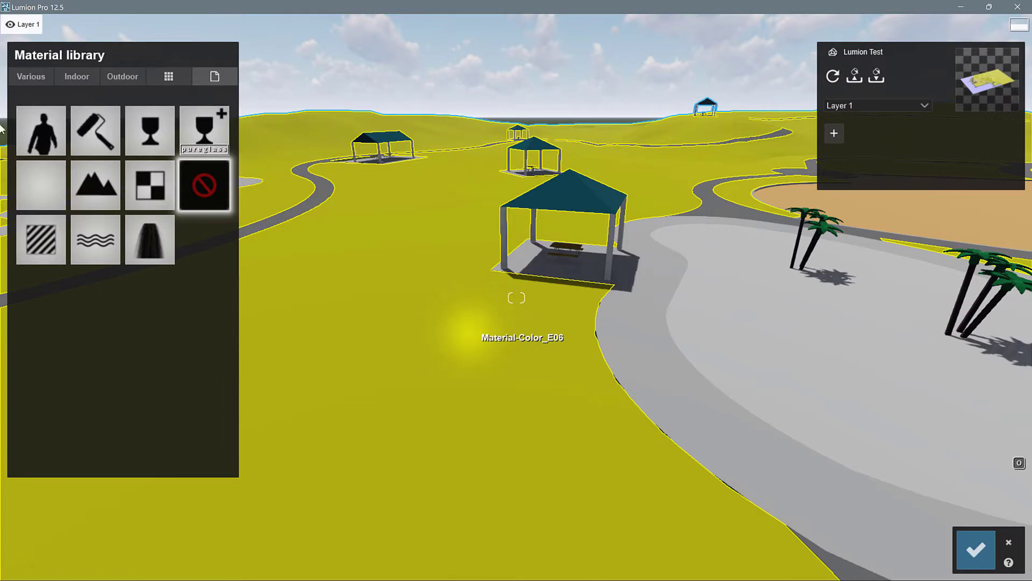
pyautogui.click(35, 75)
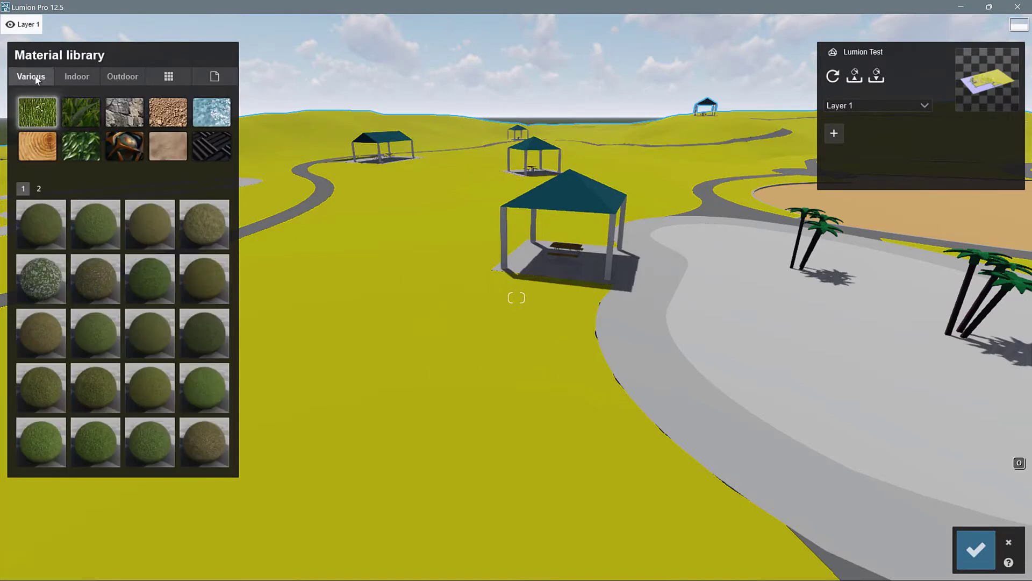
pyautogui.click(88, 111)
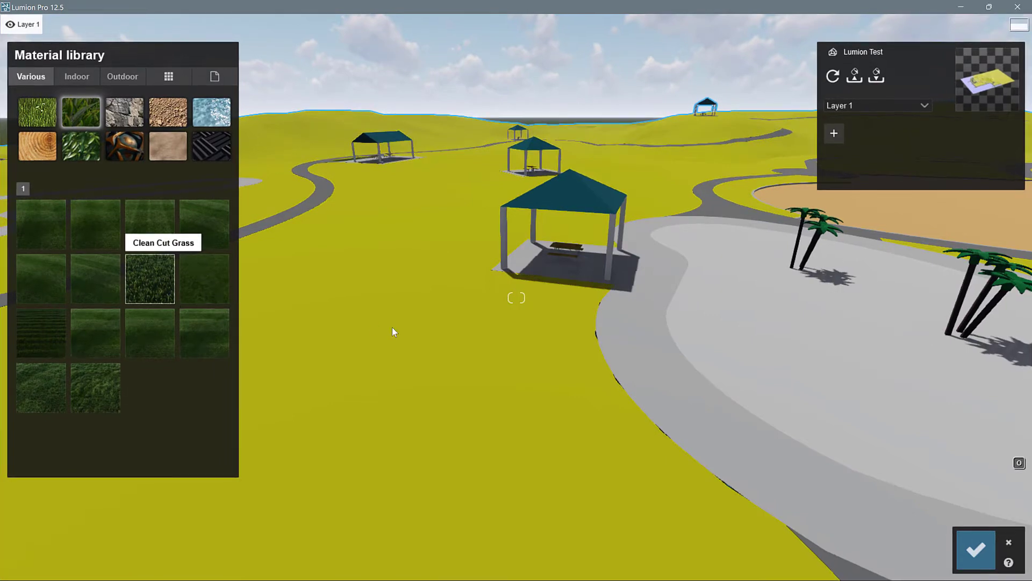
pyautogui.press('w')
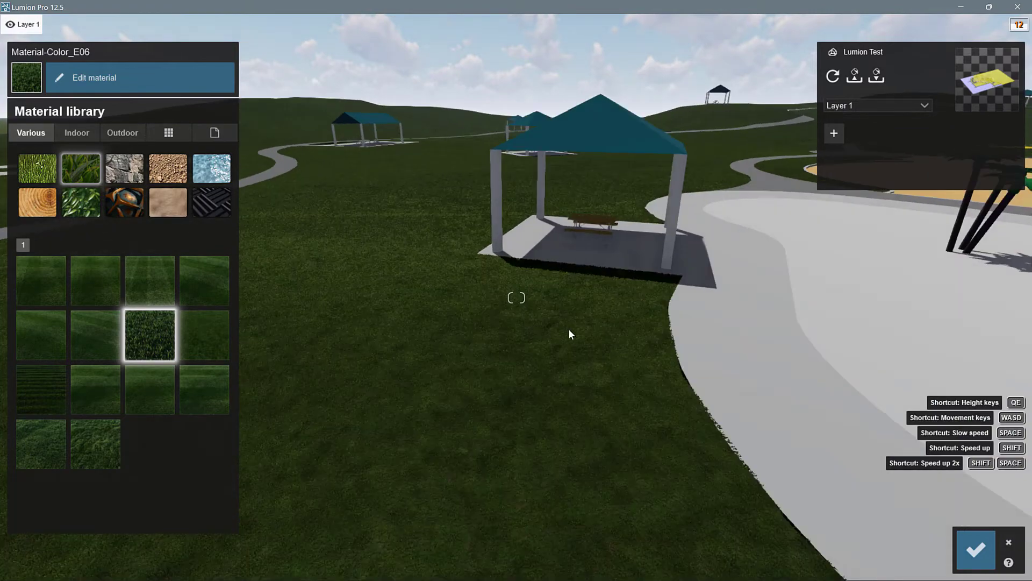
# Inspect the new grass along the pavement edges and around the shelter, and save the material changes
pyautogui.moveTo(477, 302); pyautogui.dragTo(530, 276, button='right')
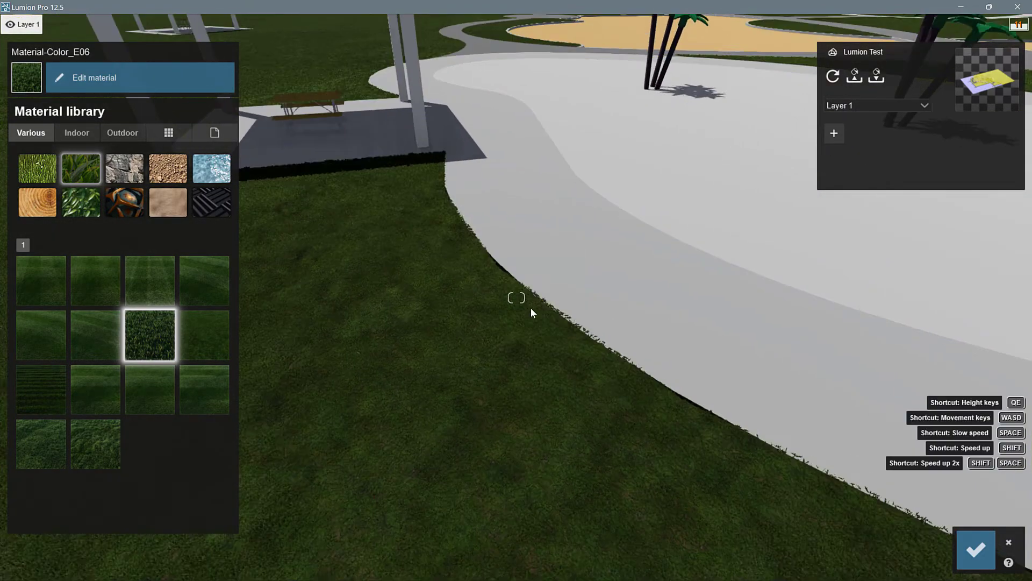
pyautogui.press('w')
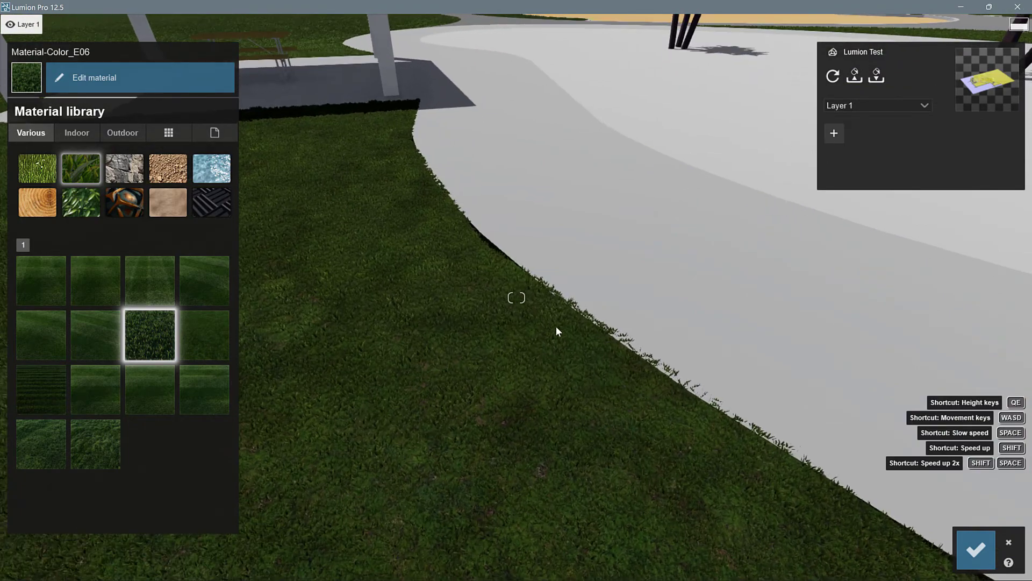
pyautogui.moveTo(531, 275); pyautogui.dragTo(462, 238, button='right')
pyautogui.moveTo(608, 371); pyautogui.dragTo(524, 378, button='right')
pyautogui.press('s')
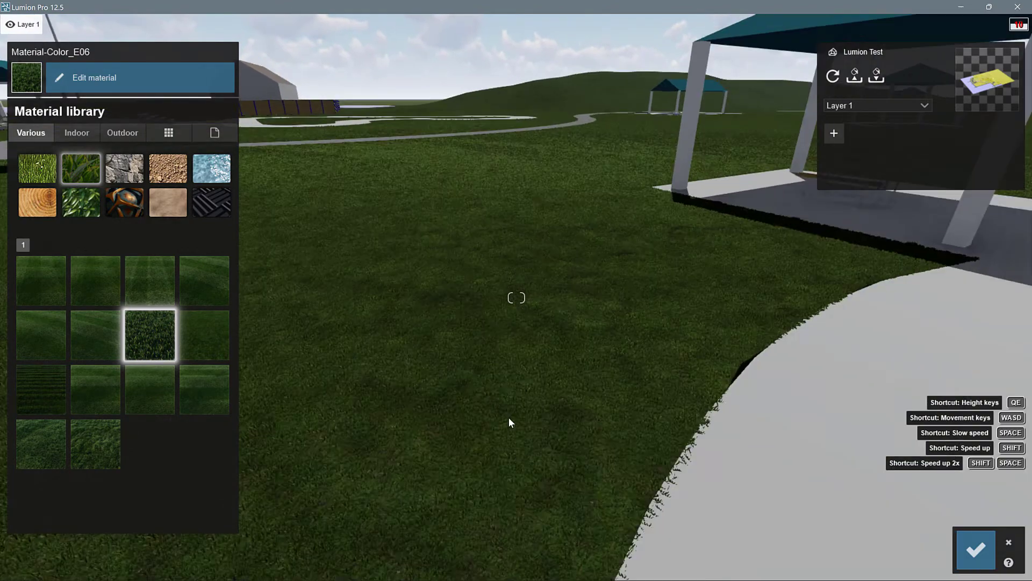
pyautogui.moveTo(419, 328); pyautogui.dragTo(498, 345, button='right')
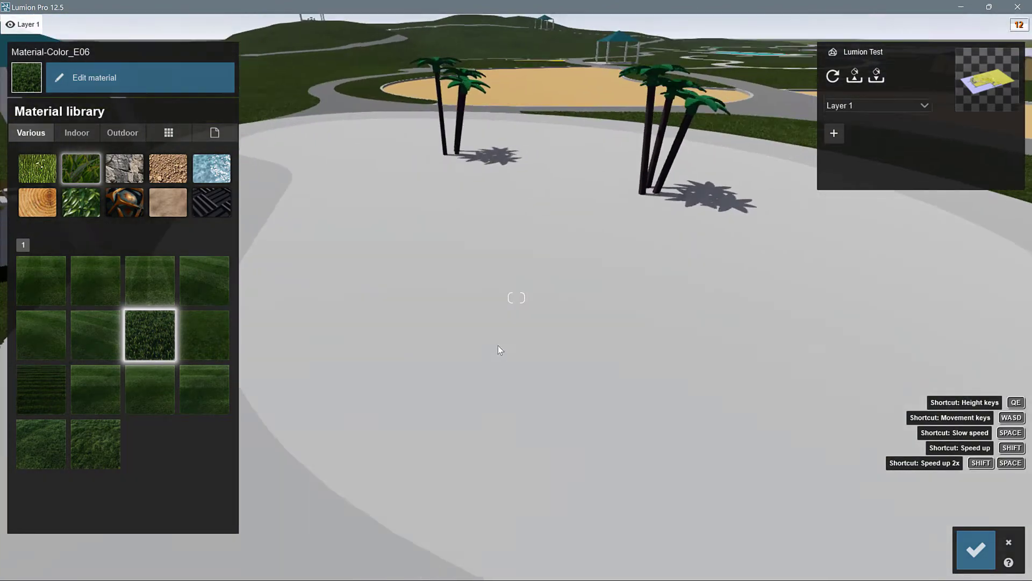
pyautogui.press('s')
pyautogui.press('s')
pyautogui.moveTo(568, 360); pyautogui.dragTo(492, 316, button='right')
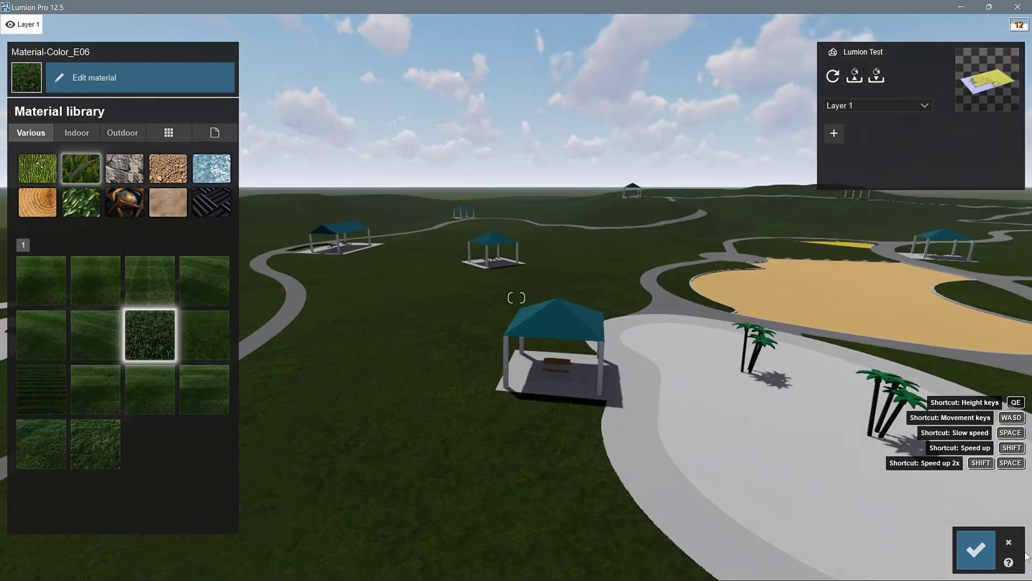
pyautogui.click(980, 546)
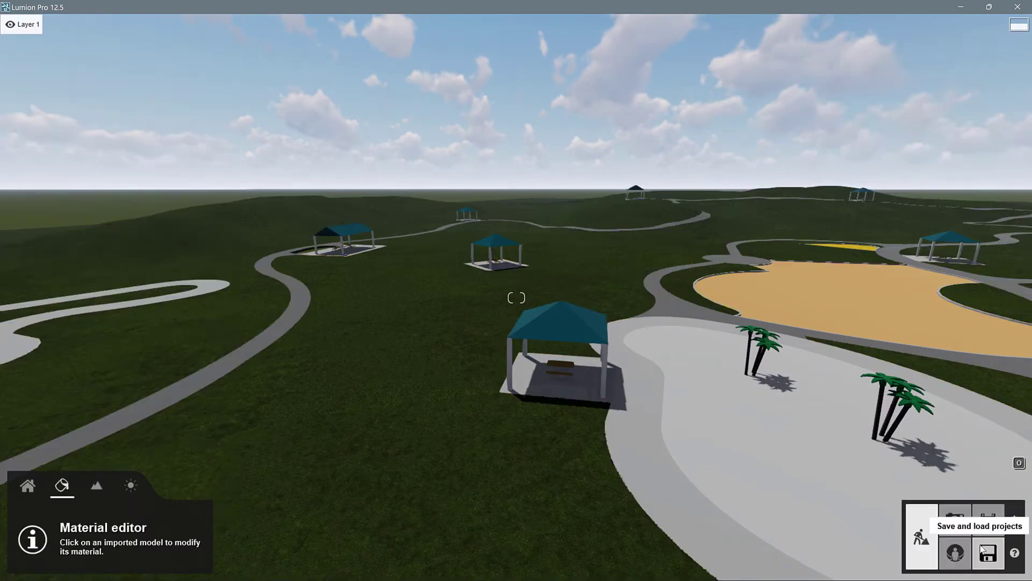
# Search the nature library for "linde" and choose the CommonLinden L RT tree for placement
pyautogui.click(31, 486)
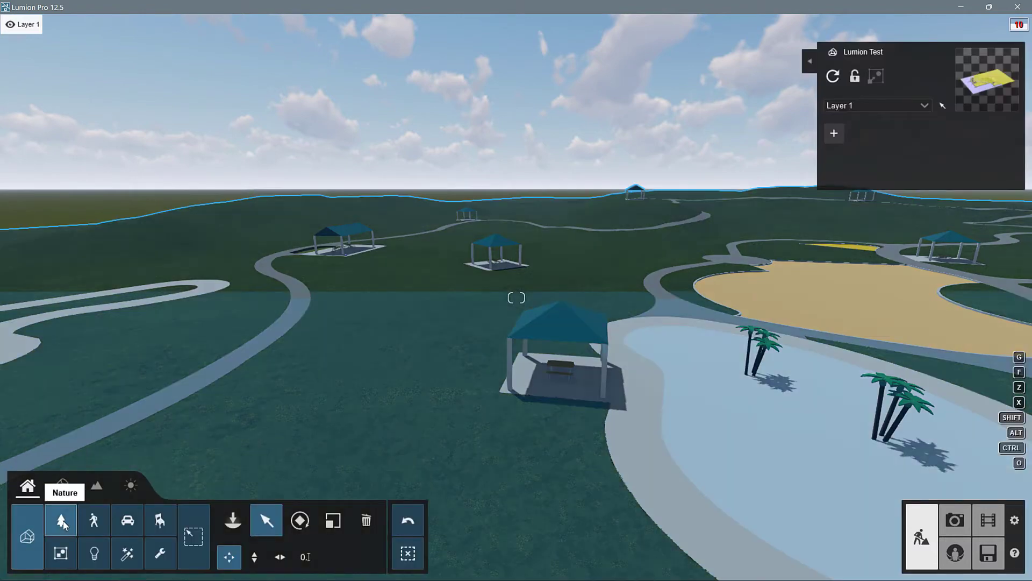
pyautogui.click(63, 523)
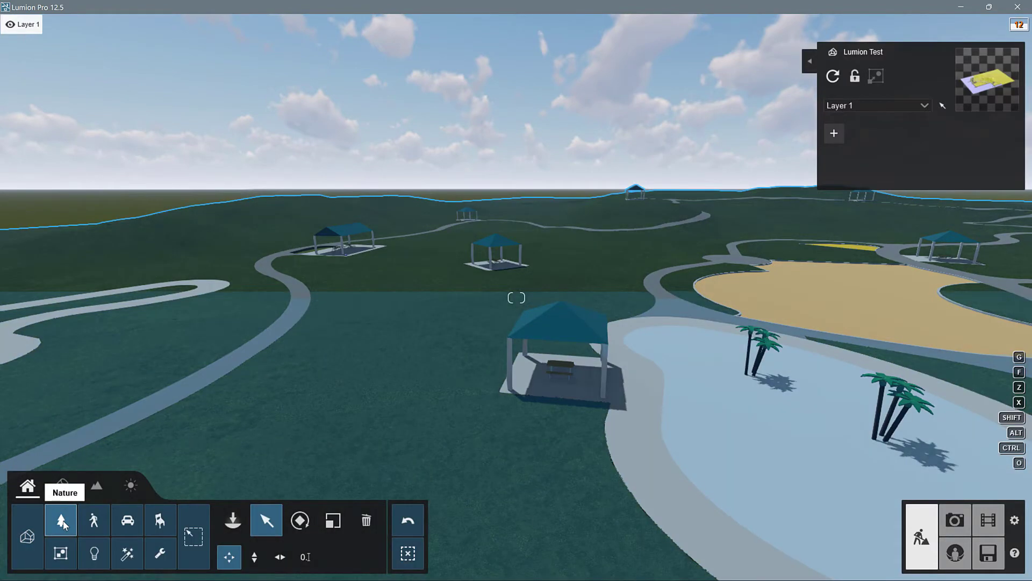
pyautogui.click(234, 519)
pyautogui.click(235, 519)
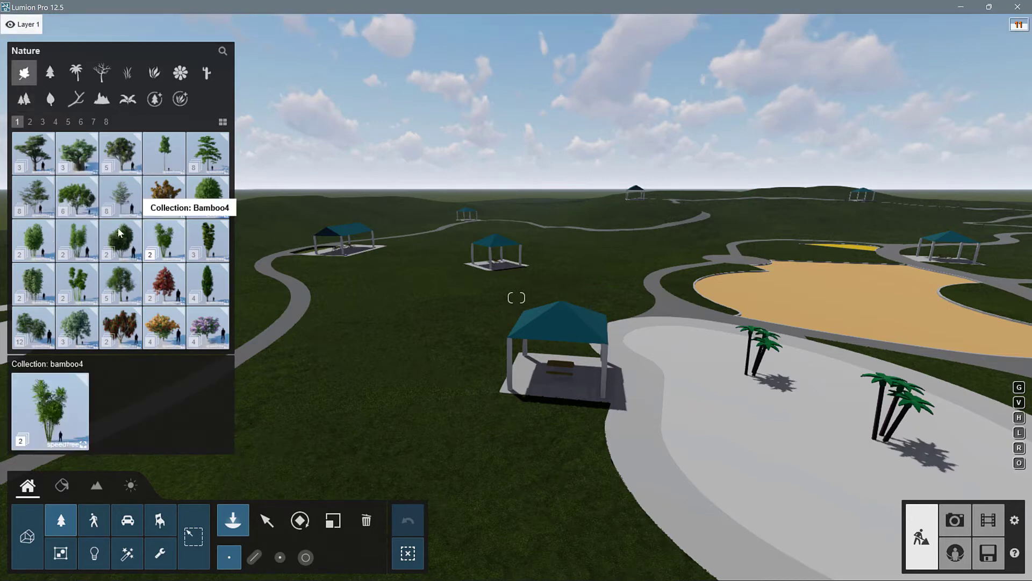
pyautogui.click(222, 52)
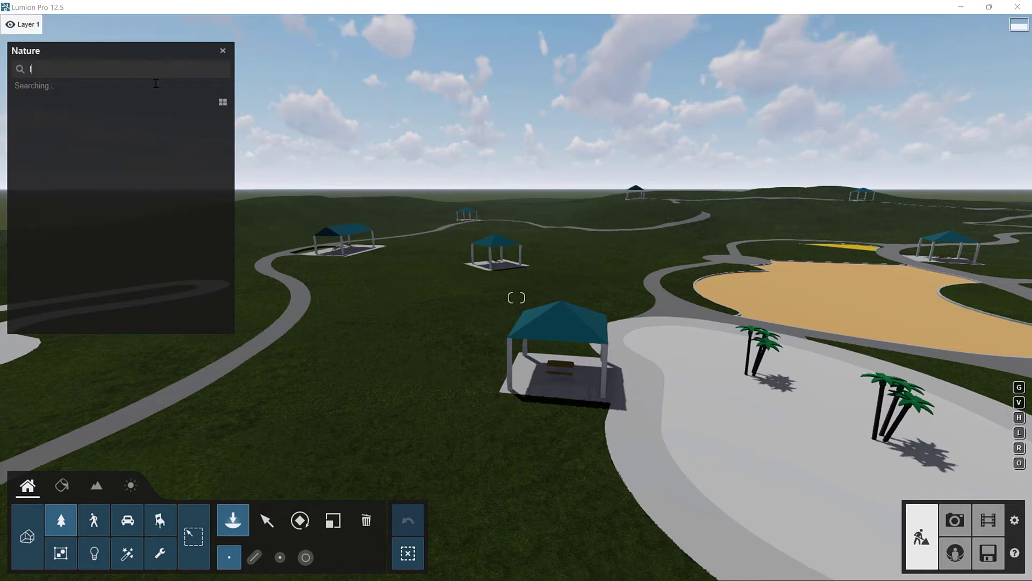
pyautogui.write('linde')
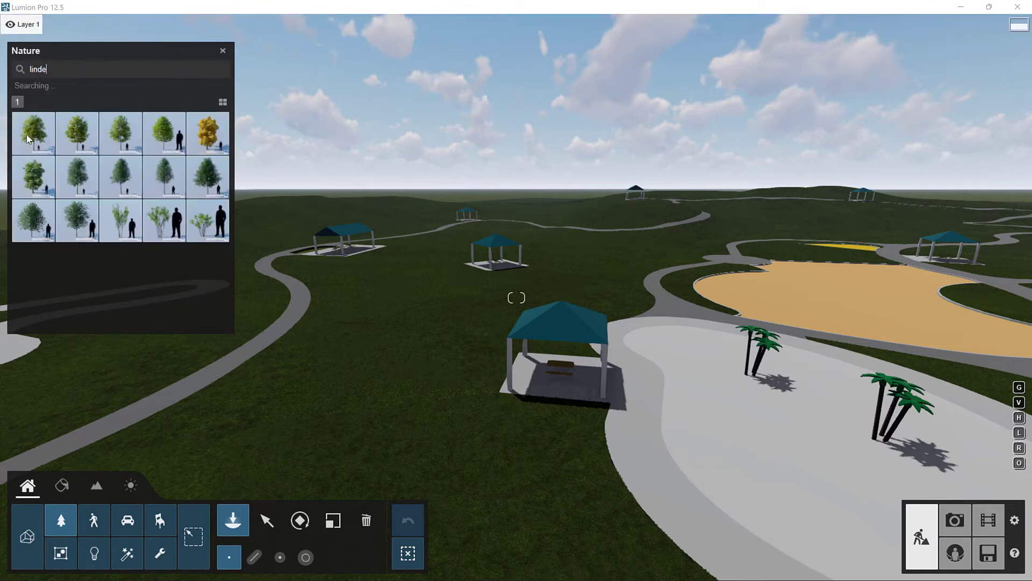
pyautogui.click(30, 139)
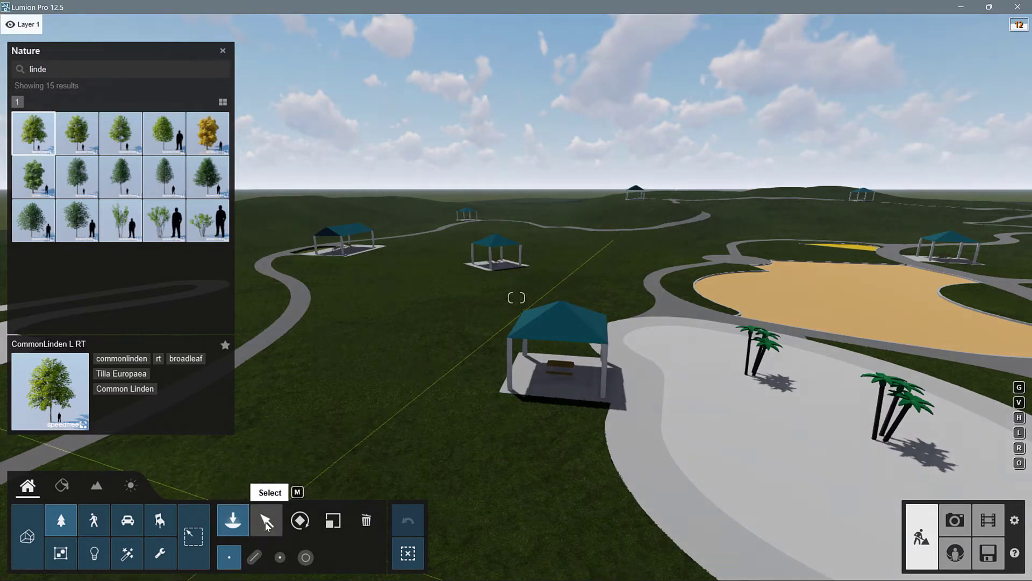
# Mass-place a straight row of the linden trees across the lawn behind the shelter, adjusting the number of items
pyautogui.click(256, 558)
pyautogui.keyDown('shift'); pyautogui.moveTo(326, 527); pyautogui.dragTo(354, 525); pyautogui.keyUp('shift')
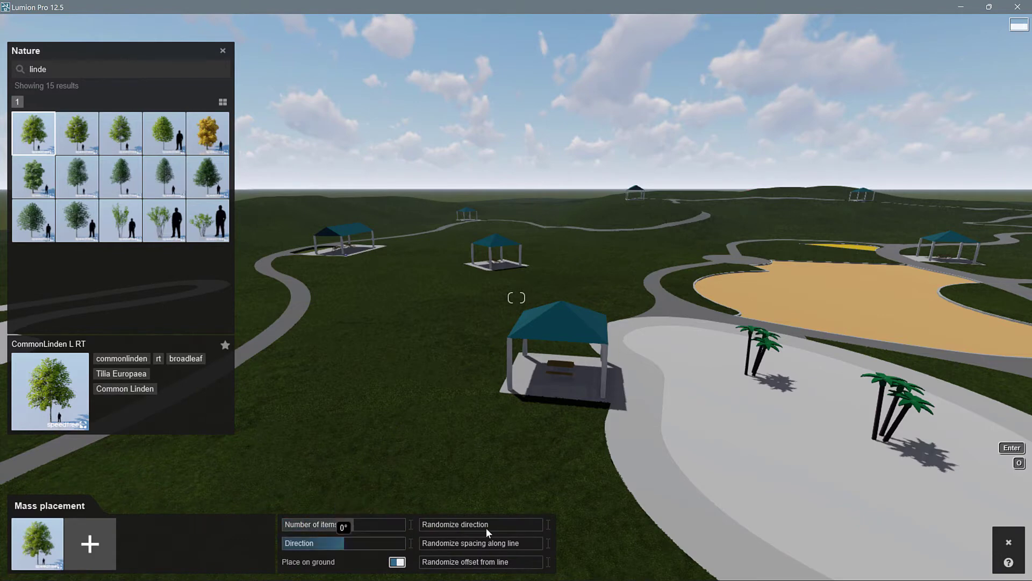
pyautogui.click(383, 367)
pyautogui.moveTo(704, 407)
pyautogui.mouseDown(button='right')
pyautogui.moveTo(644, 392)
pyautogui.moveTo(340, 372)
pyautogui.mouseUp(button='right')
pyautogui.click(294, 376)
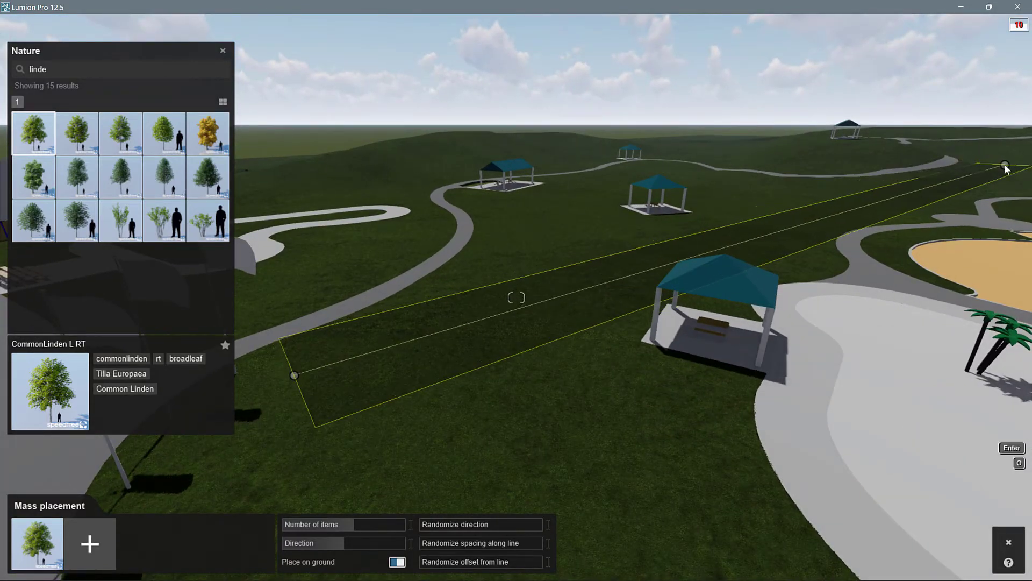
pyautogui.click(1005, 163)
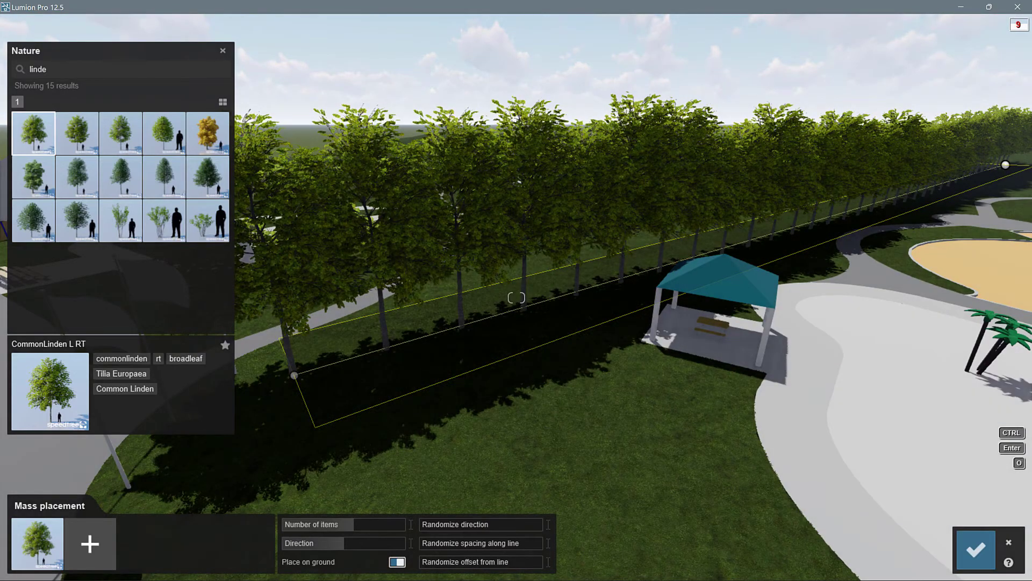
# Randomize the tree row with direction 0.7 and spacing along the line 0.7, and scatter the trees widely with a random offset from the line
pyautogui.moveTo(601, 310); pyautogui.dragTo(699, 312, button='right')
pyautogui.moveTo(415, 388); pyautogui.dragTo(449, 393, button='right')
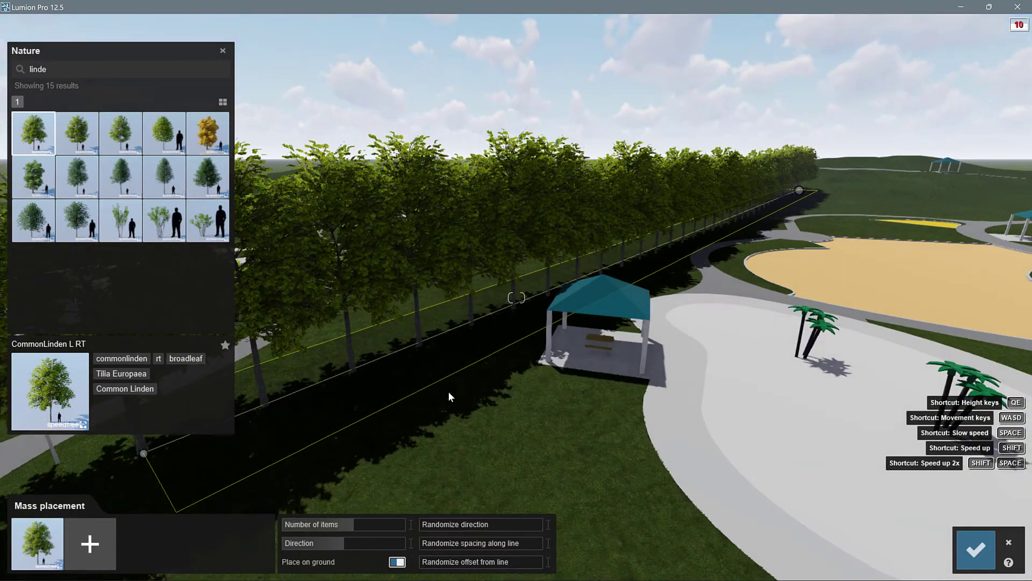
pyautogui.moveTo(510, 526)
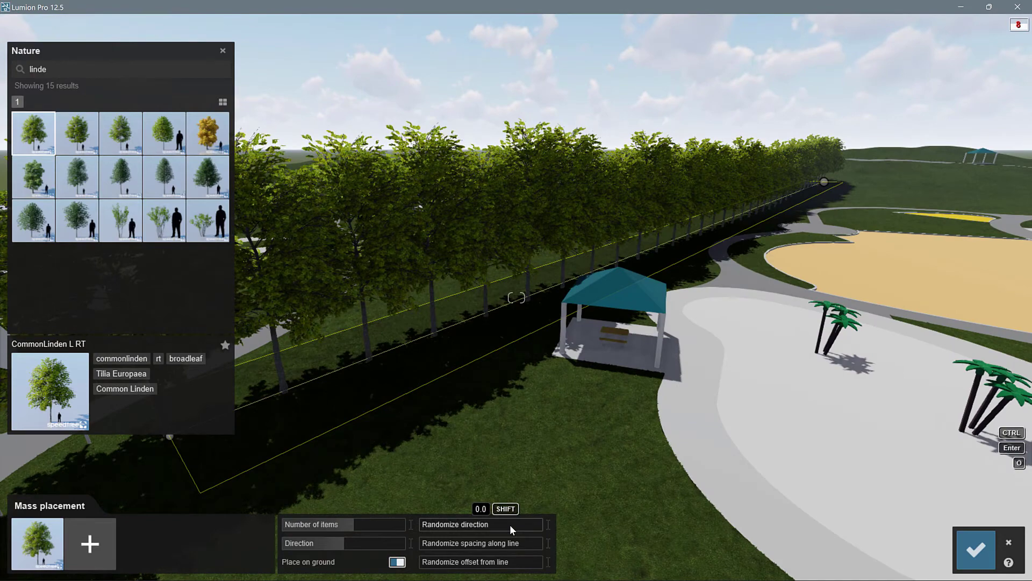
pyautogui.click(510, 524)
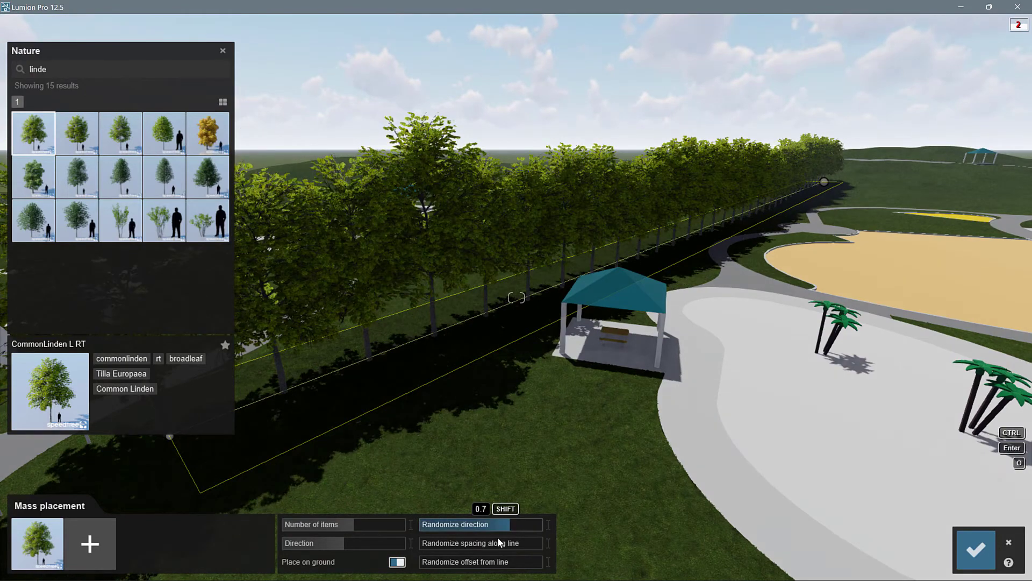
pyautogui.click(508, 544)
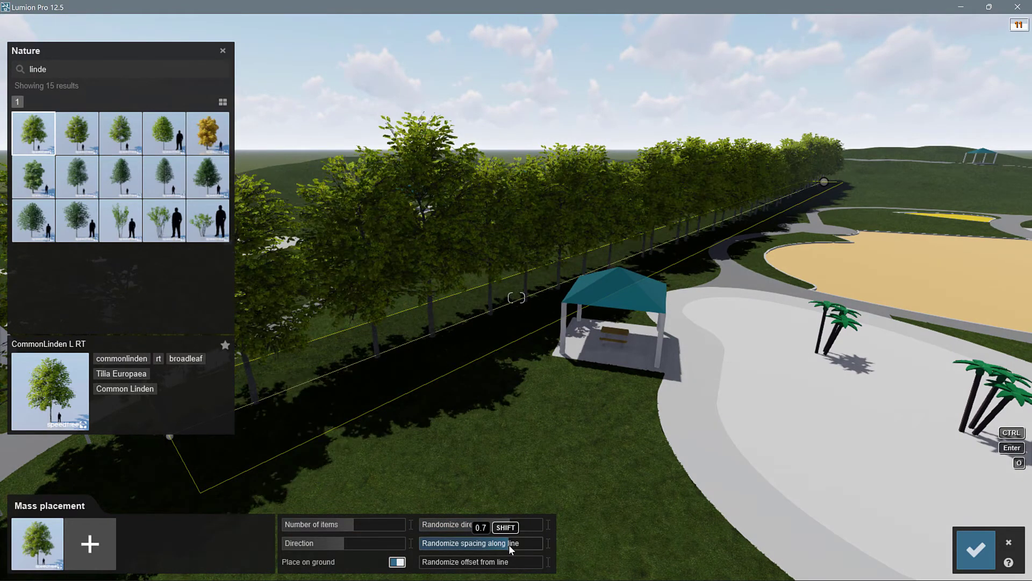
pyautogui.click(486, 562)
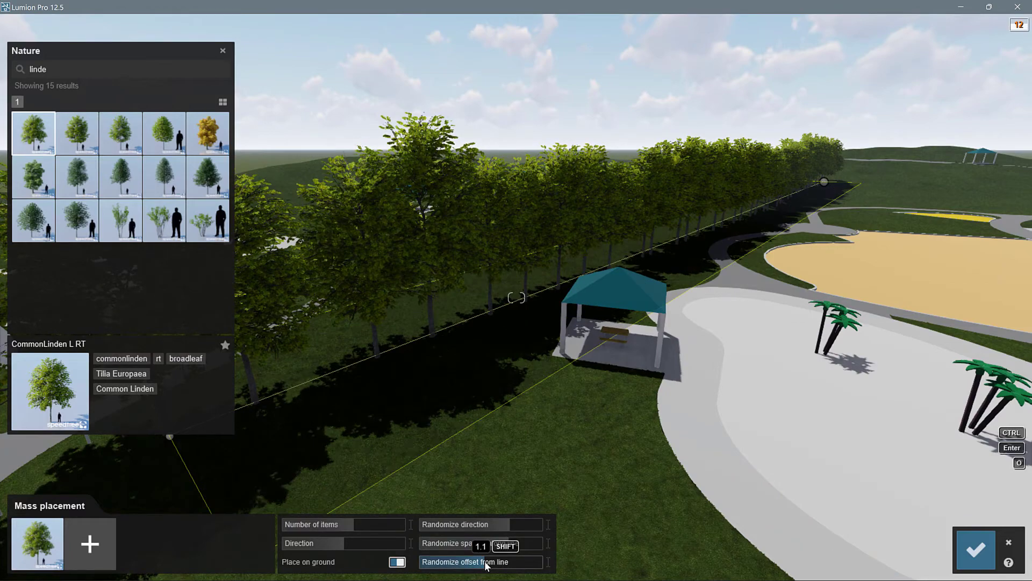
pyautogui.click(507, 562)
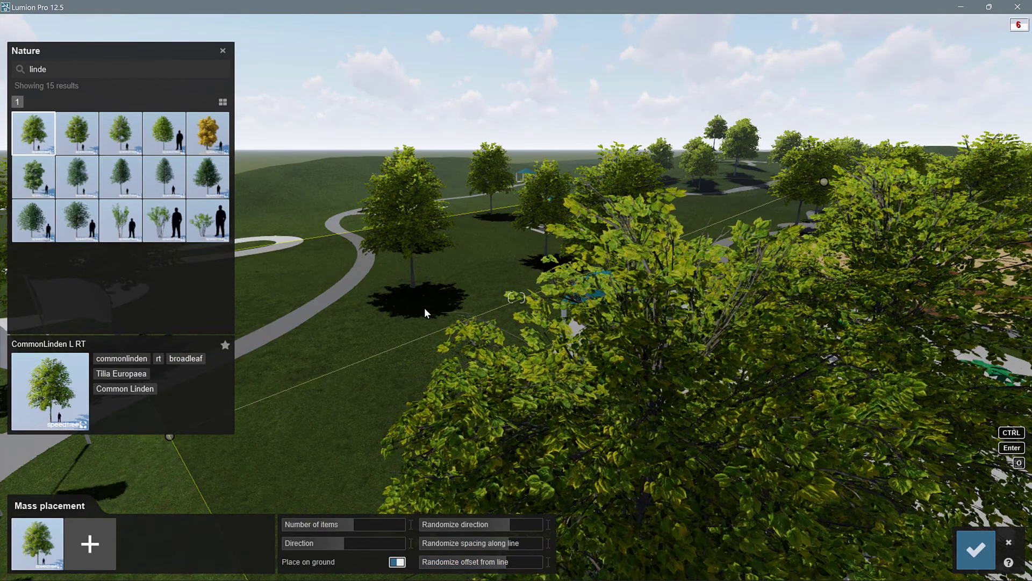
# Shift both ends of the placement line so the trees clear the sand area and palm plaza, and accept the placement
pyautogui.press('s')
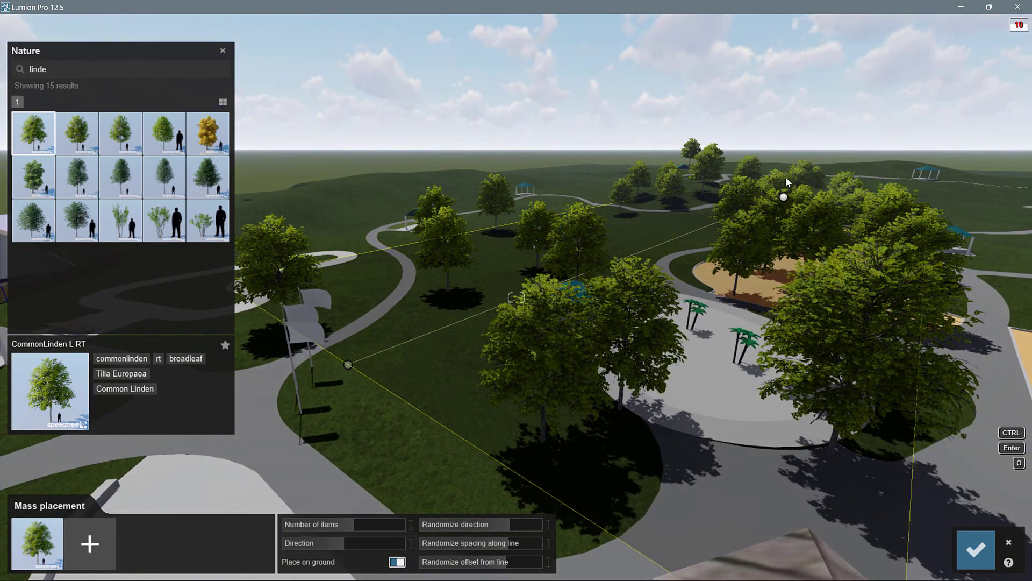
pyautogui.moveTo(783, 196); pyautogui.dragTo(773, 178)
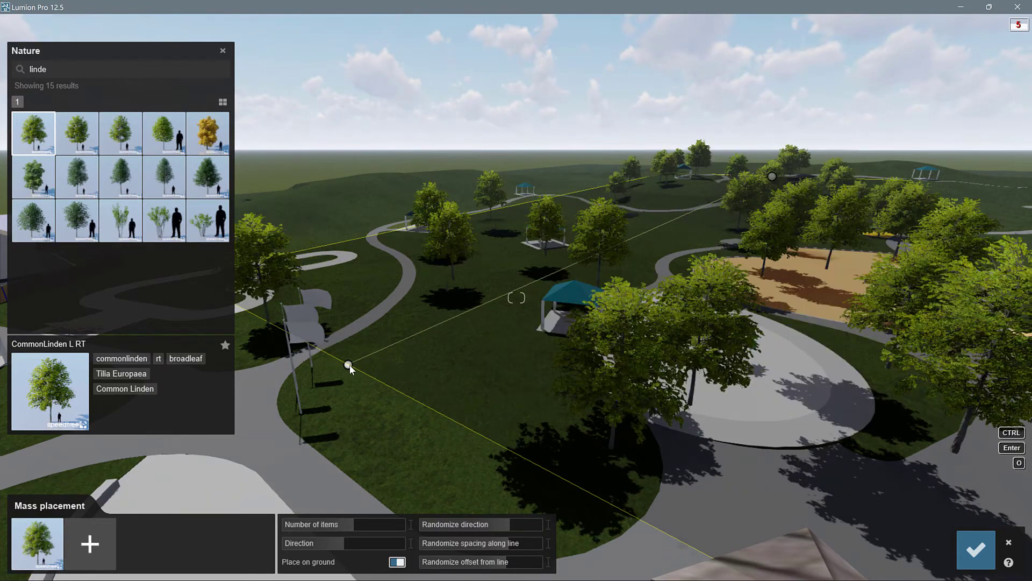
pyautogui.moveTo(349, 365); pyautogui.dragTo(302, 325)
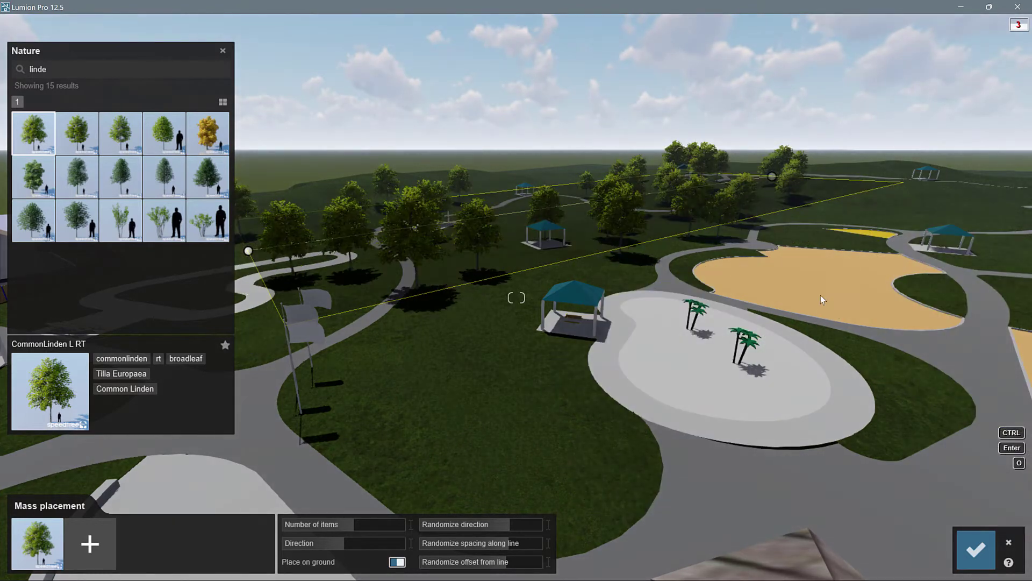
pyautogui.click(976, 550)
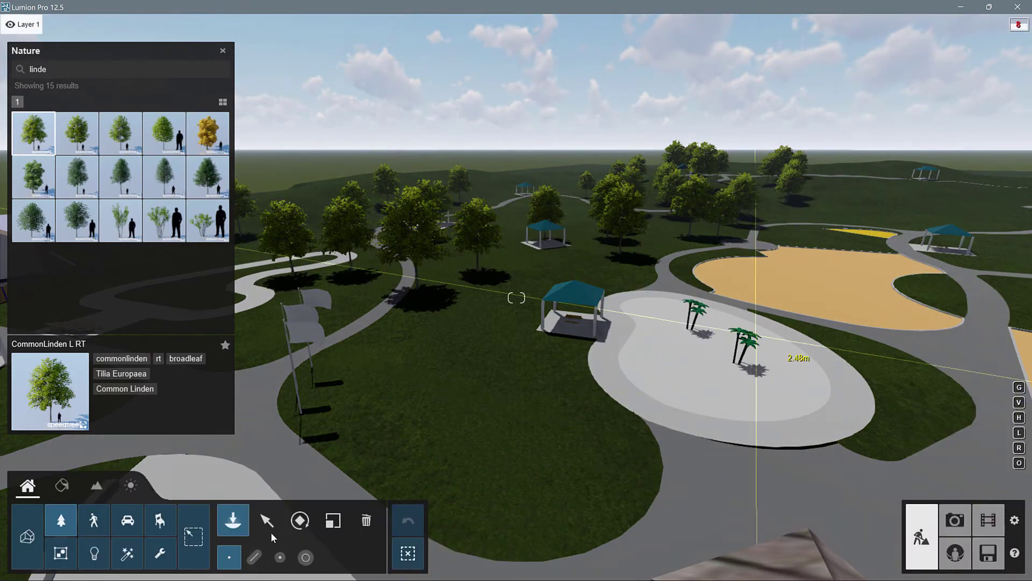
# Switch to object selection and look over the placed linden trees across the lawn
pyautogui.click(265, 520)
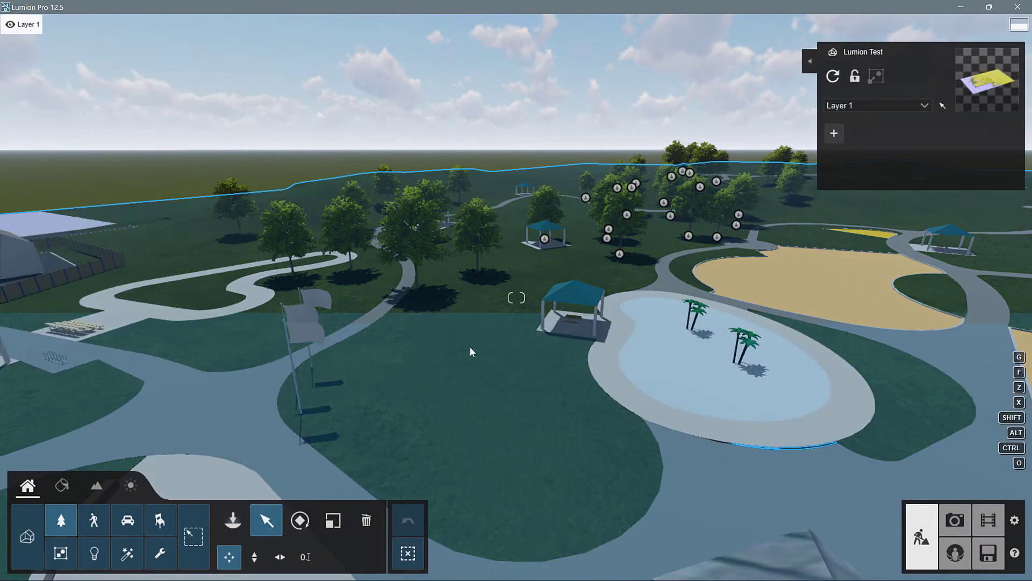
pyautogui.moveTo(470, 350); pyautogui.dragTo(482, 392, button='right')
pyautogui.press('w')
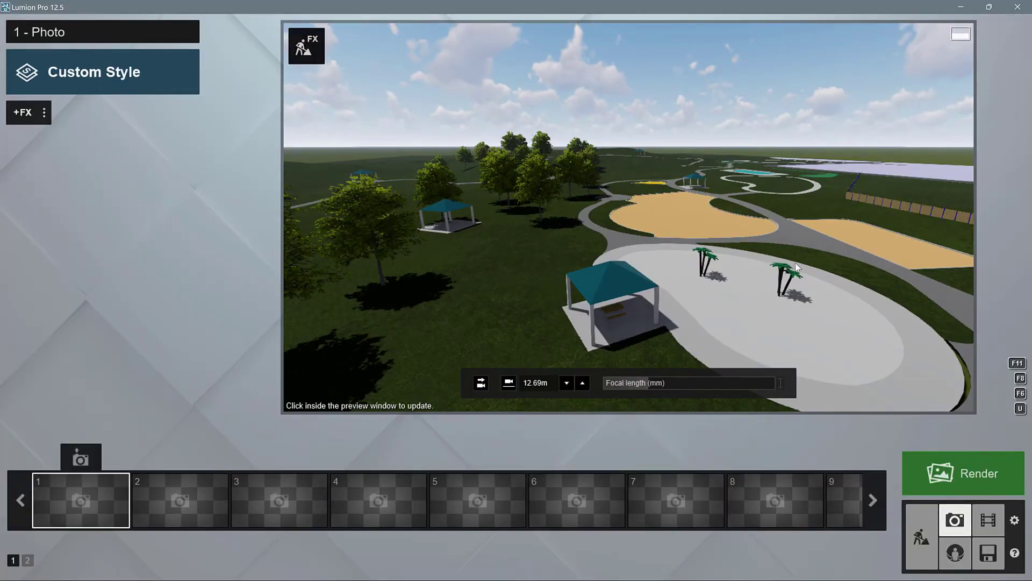
# Look over the planted lawn, shelters and palm plaza in photo mode for a suitable camera position
pyautogui.press('w')
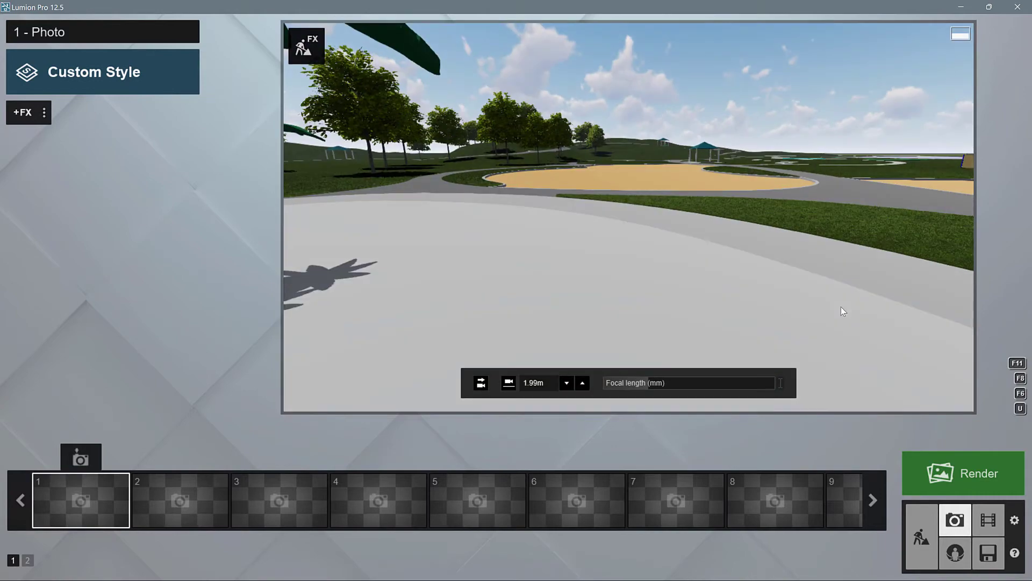
pyautogui.press('s')
pyautogui.moveTo(853, 218); pyautogui.dragTo(774, 221, button='right')
pyautogui.moveTo(629, 216); pyautogui.dragTo(576, 199, button='right')
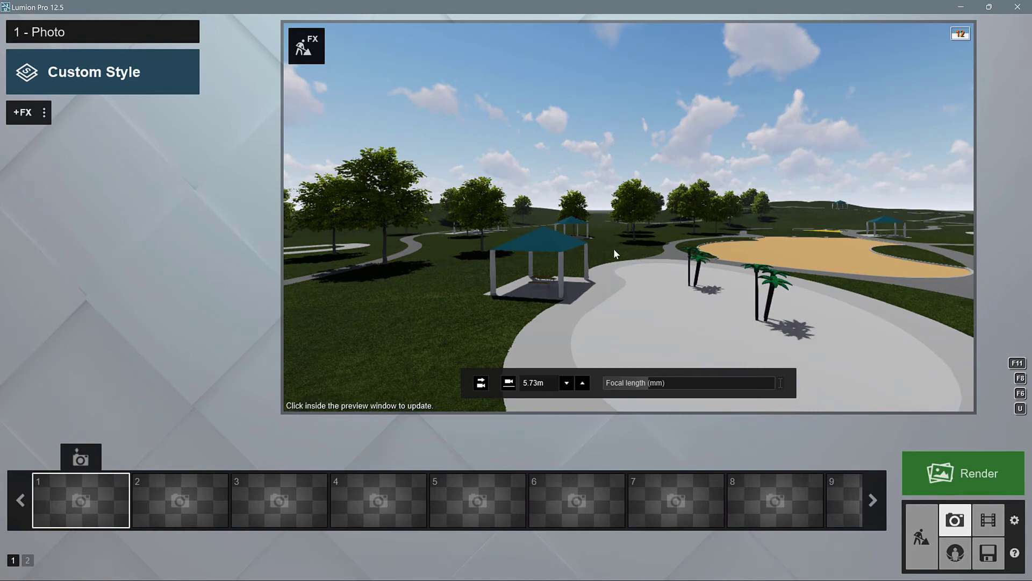
pyautogui.press('q')
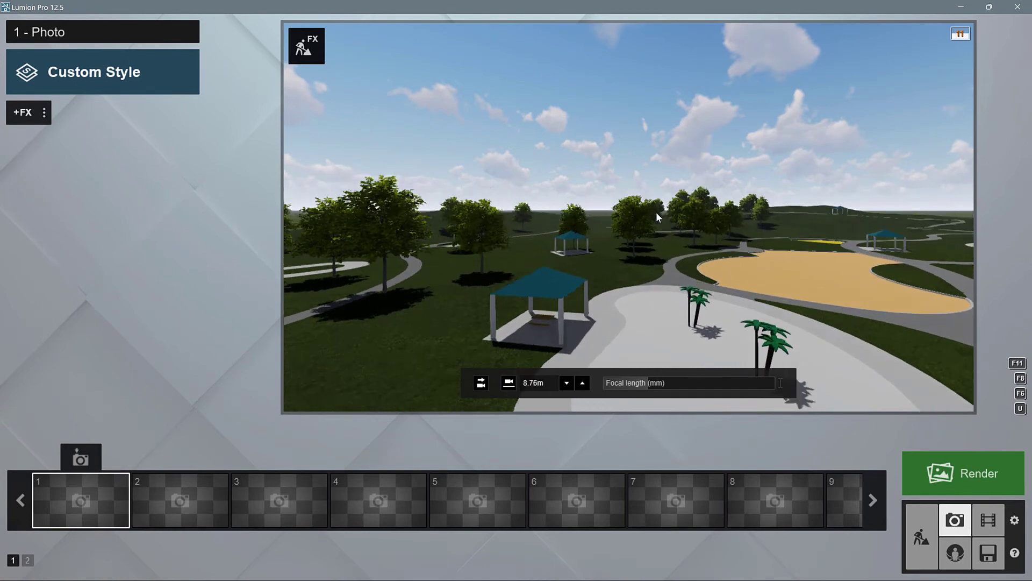
pyautogui.moveTo(681, 173); pyautogui.dragTo(672, 184, button='right')
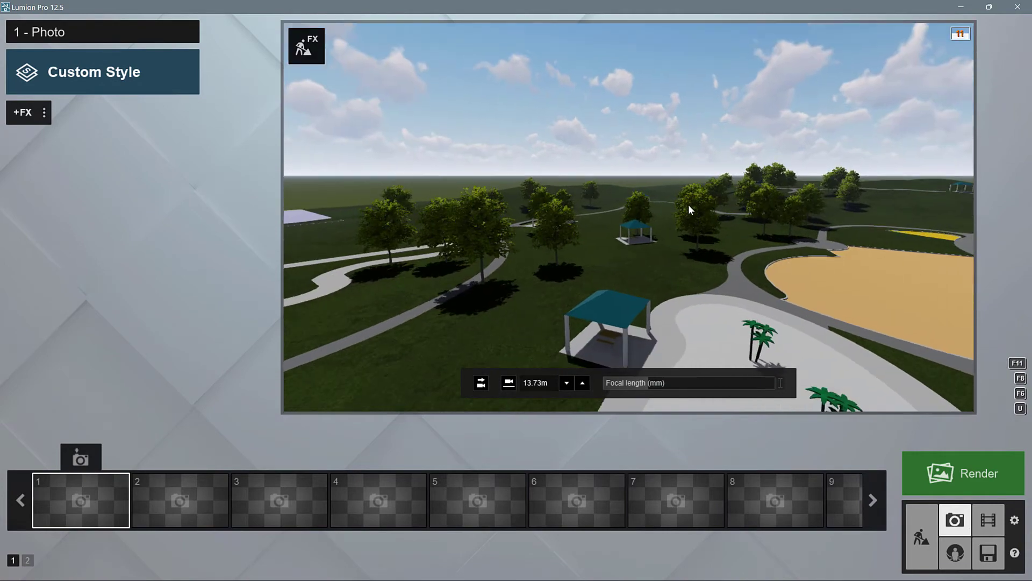
pyautogui.rightClick(725, 210)
pyautogui.rightClick(725, 210)
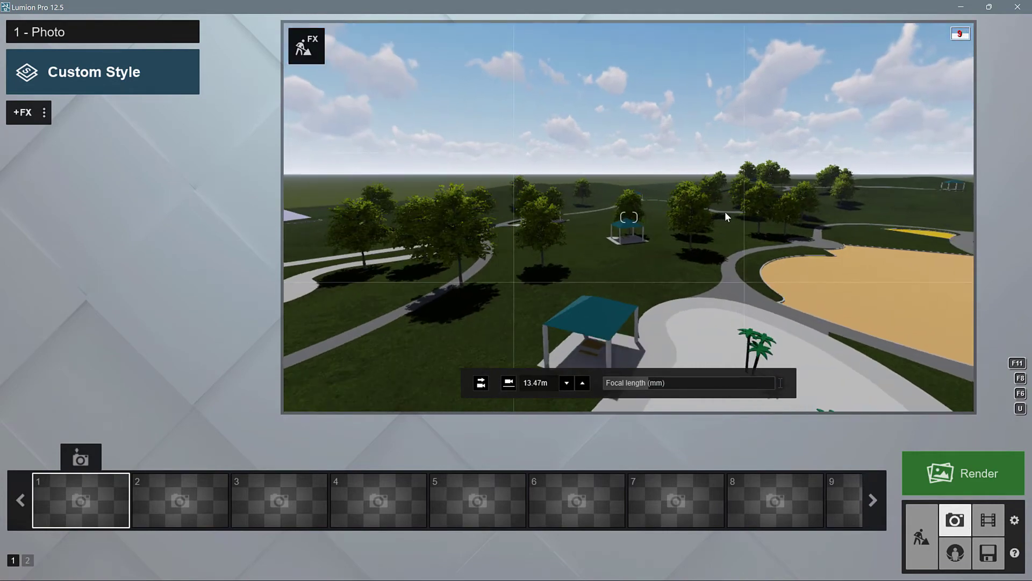
# Compose a low view among the linden trees facing the two winding paths, and store it in photo slot 1
pyautogui.press('s')
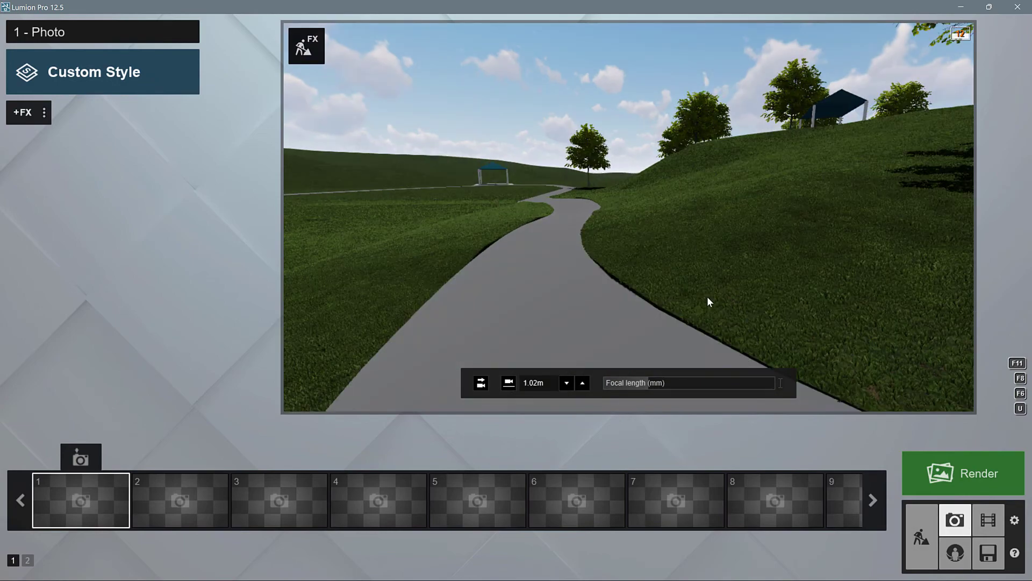
pyautogui.press('s')
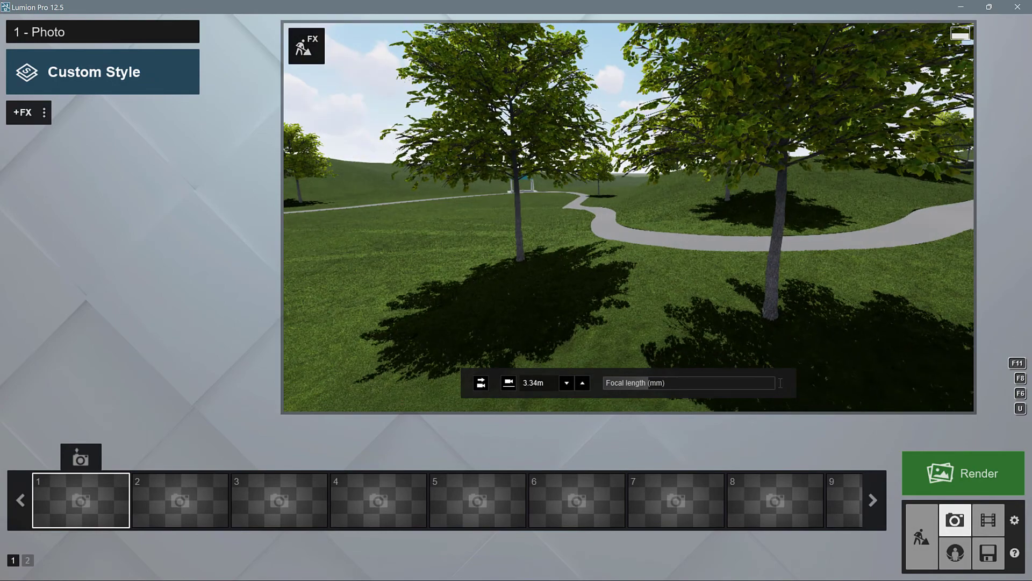
pyautogui.press('s')
pyautogui.moveTo(828, 260)
pyautogui.mouseDown(button='right')
pyautogui.moveTo(853, 275)
pyautogui.moveTo(839, 271)
pyautogui.mouseUp(button='right')
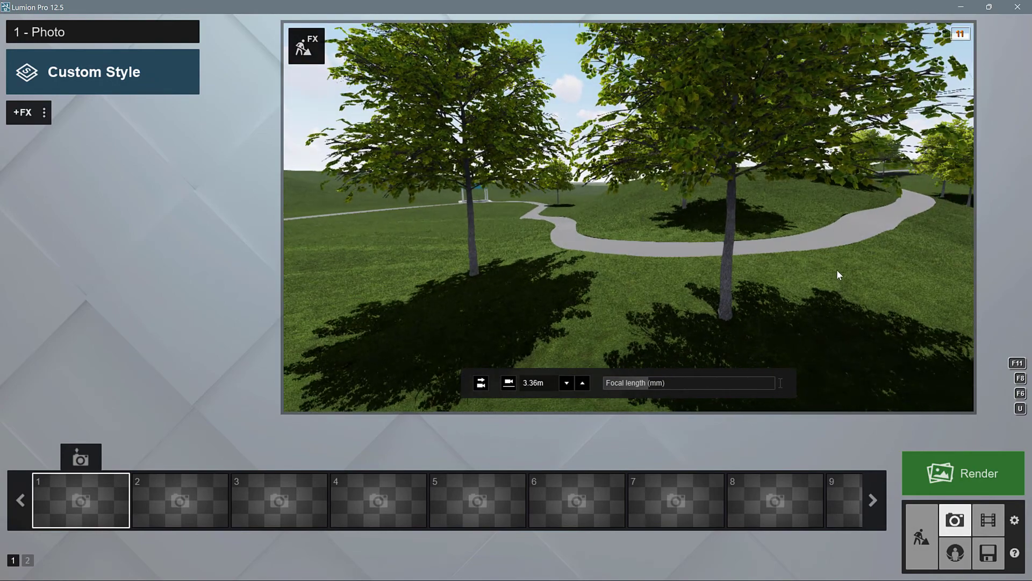
pyautogui.moveTo(721, 258); pyautogui.dragTo(855, 242, button='right')
pyautogui.moveTo(780, 383); pyautogui.dragTo(861, 379, button='right')
pyautogui.moveTo(721, 258); pyautogui.dragTo(597, 278, button='right')
pyautogui.moveTo(637, 243); pyautogui.dragTo(622, 237, button='right')
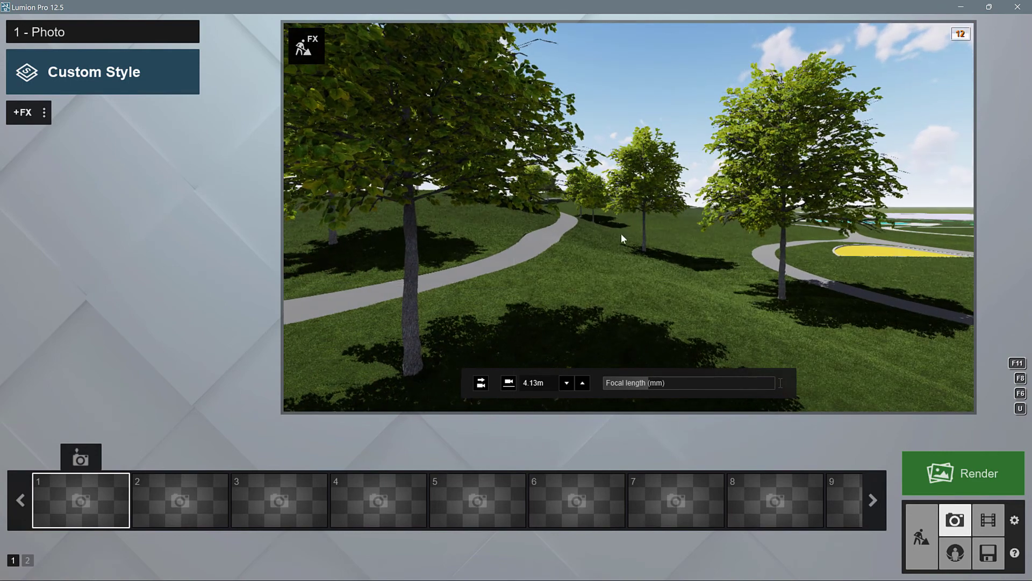
pyautogui.click(79, 461)
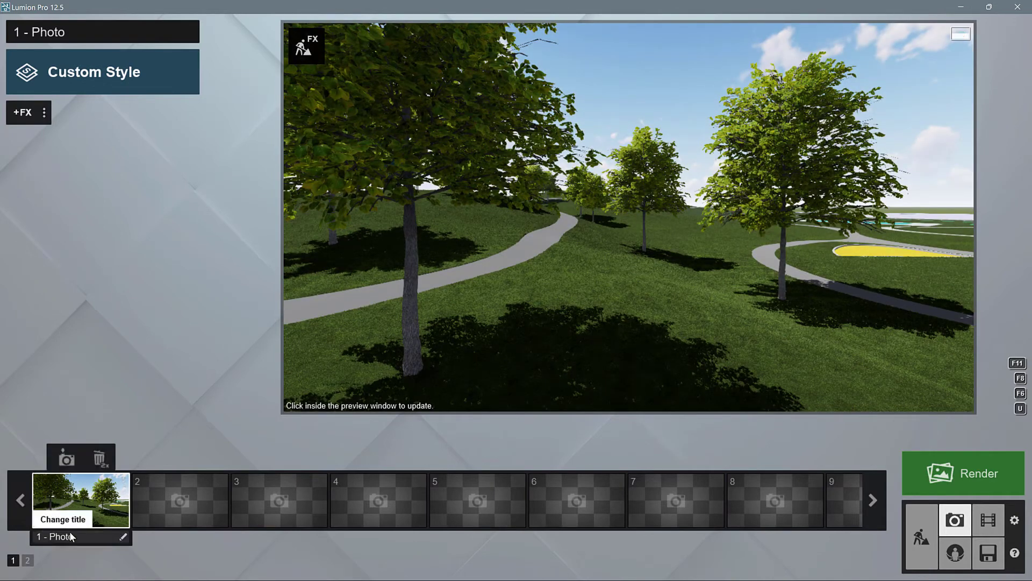
# Add the Sun, Shadow and Sky Light effects to photo 1
pyautogui.click(28, 112)
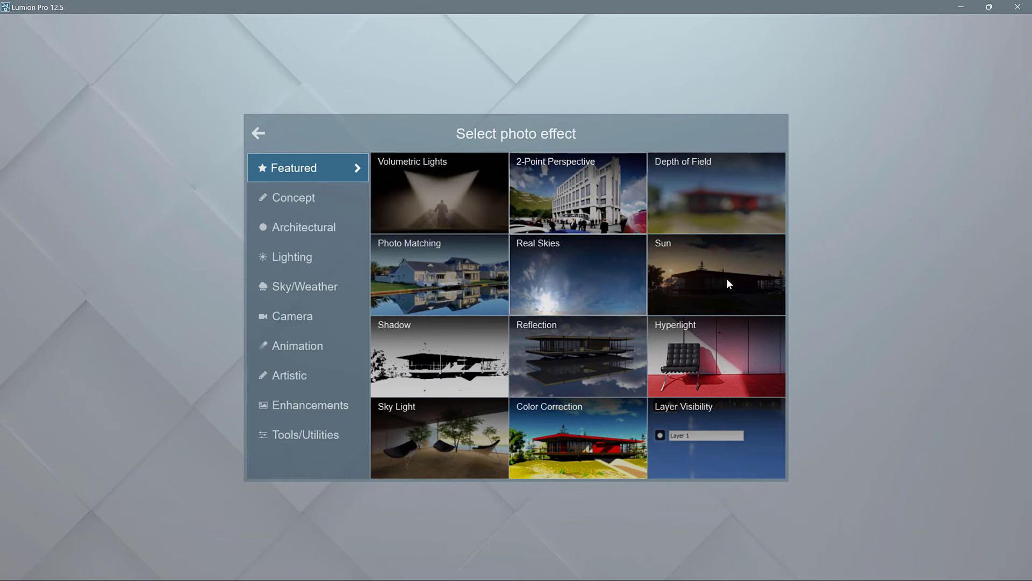
pyautogui.click(727, 279)
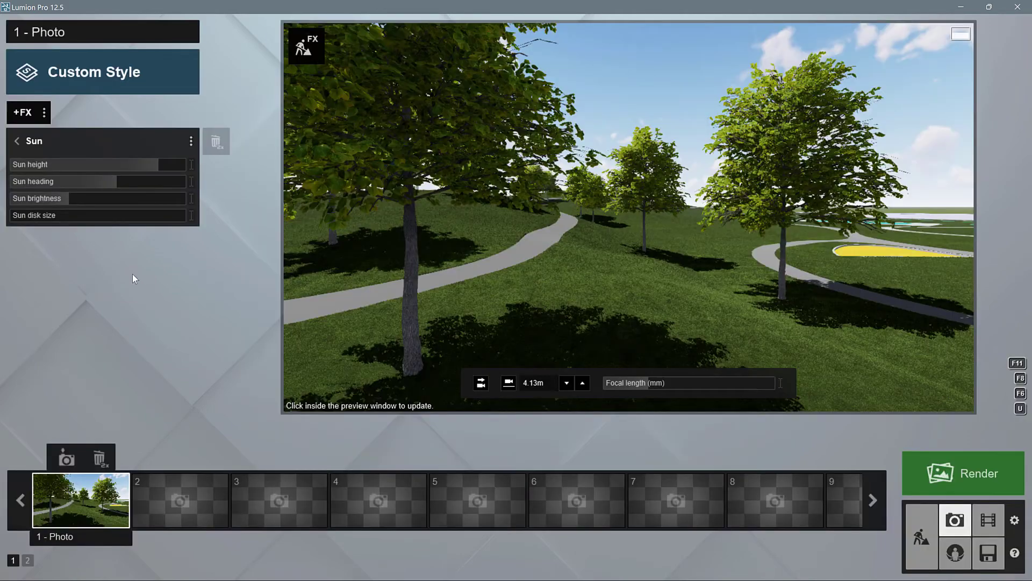
pyautogui.click(18, 142)
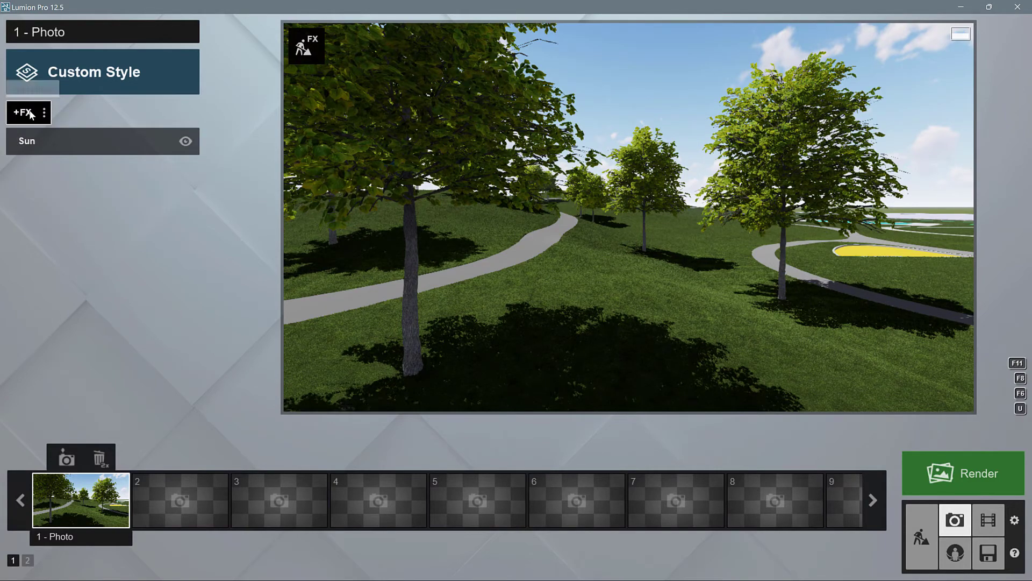
pyautogui.click(30, 110)
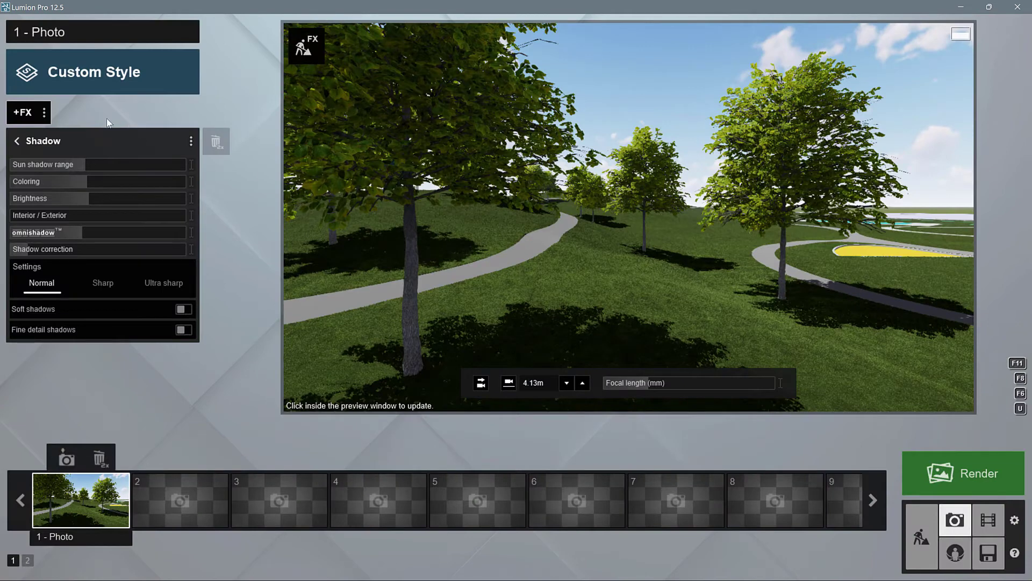
pyautogui.click(17, 141)
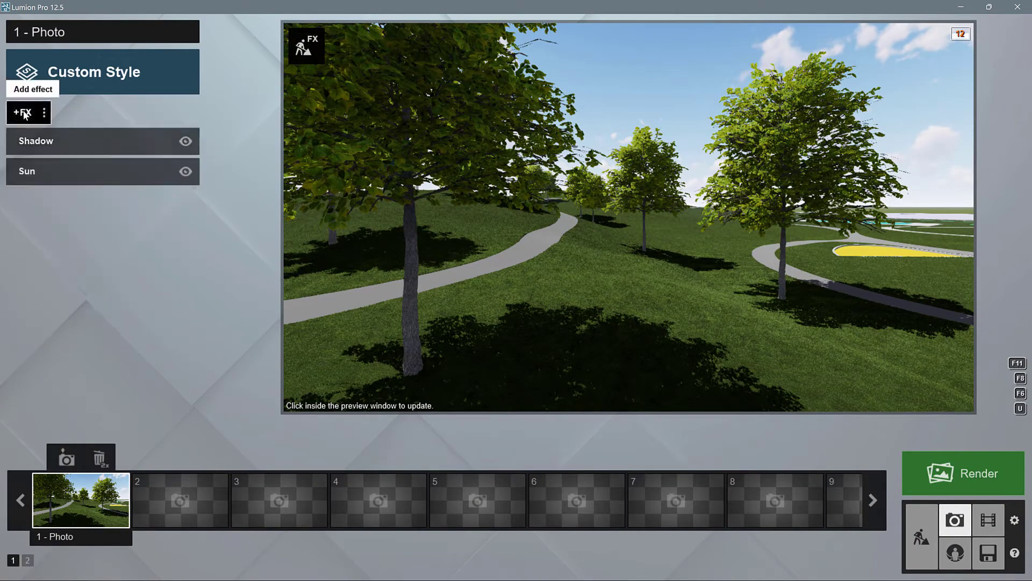
pyautogui.click(24, 108)
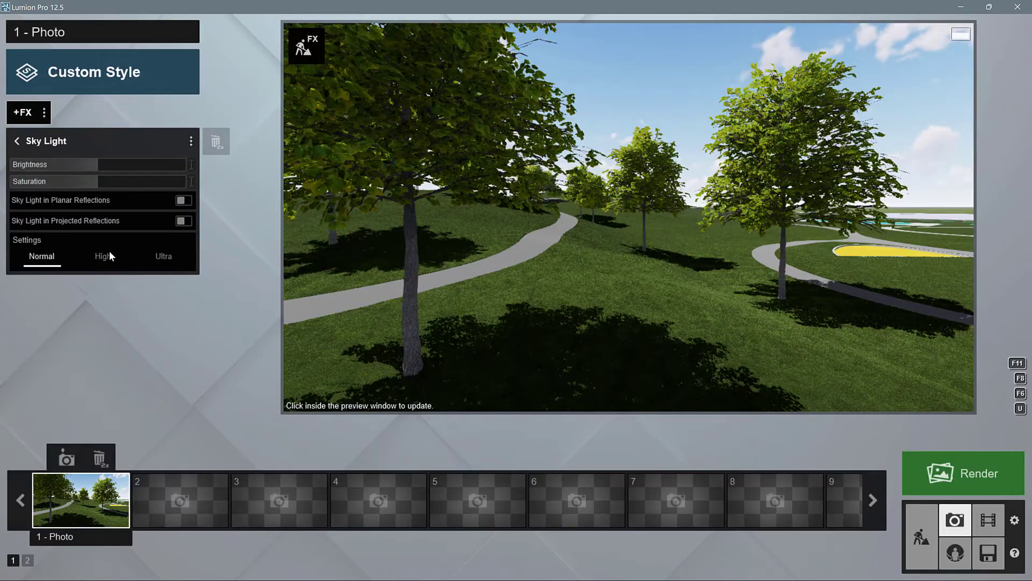
pyautogui.click(20, 142)
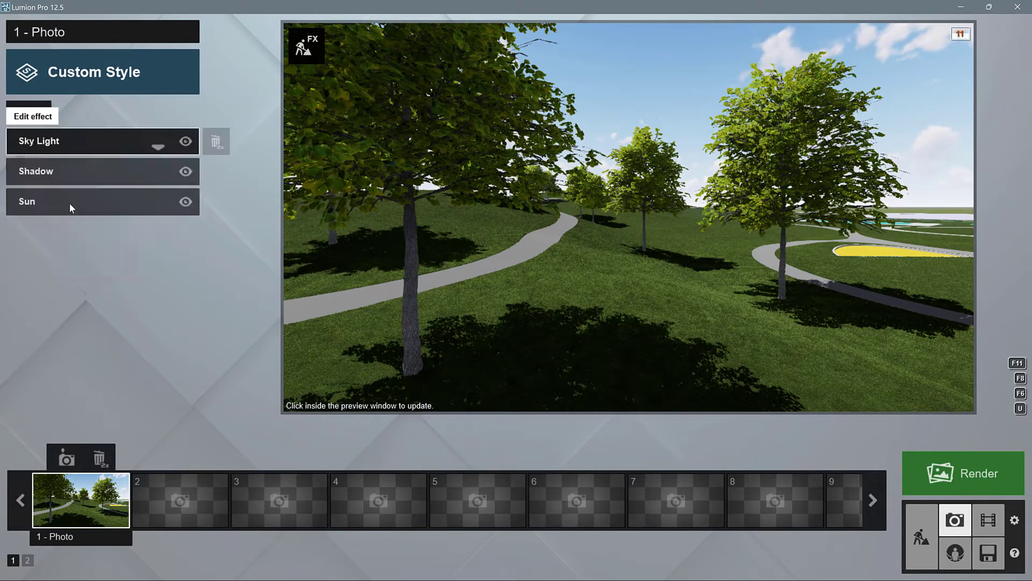
# Set the Sun effect's height to 25.9° and its heading to 3.7°
pyautogui.click(70, 202)
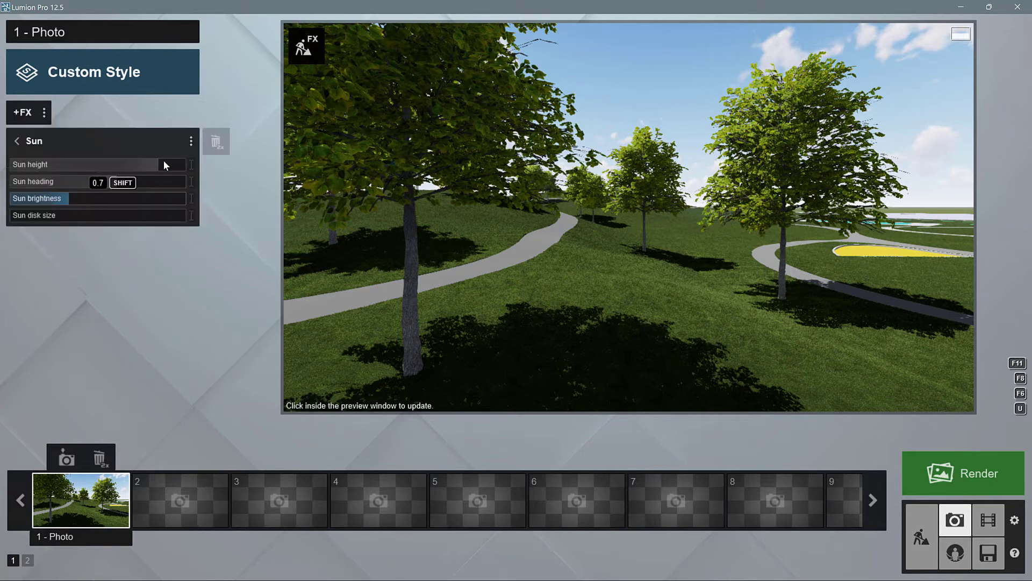
pyautogui.click(132, 165)
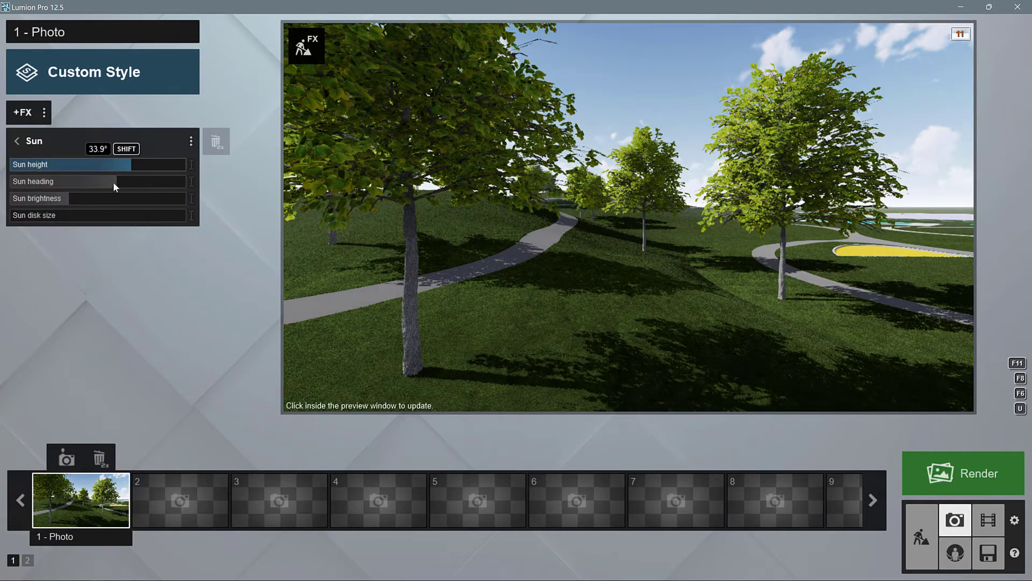
pyautogui.moveTo(104, 182); pyautogui.dragTo(100, 182)
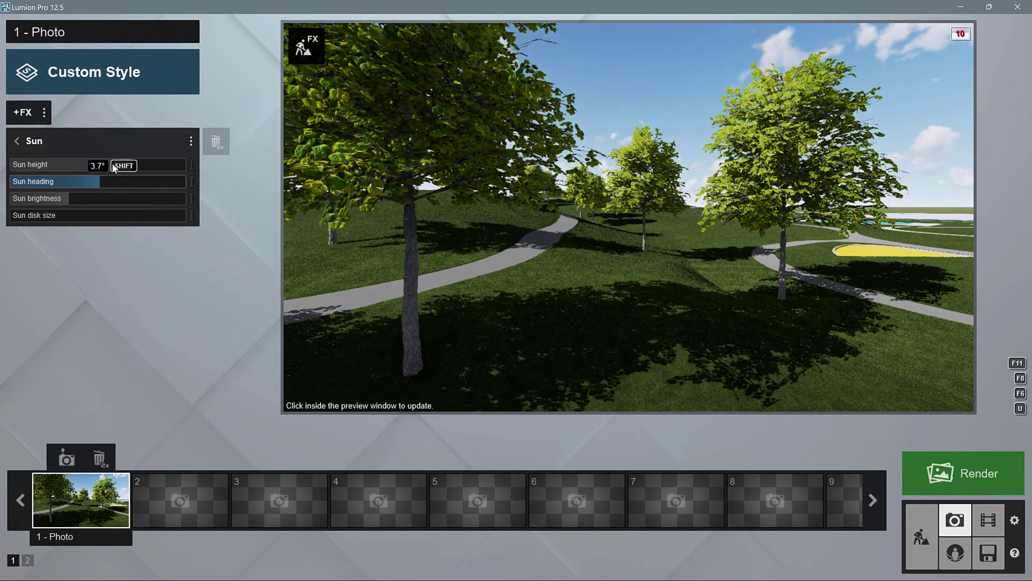
pyautogui.moveTo(127, 166); pyautogui.dragTo(122, 166)
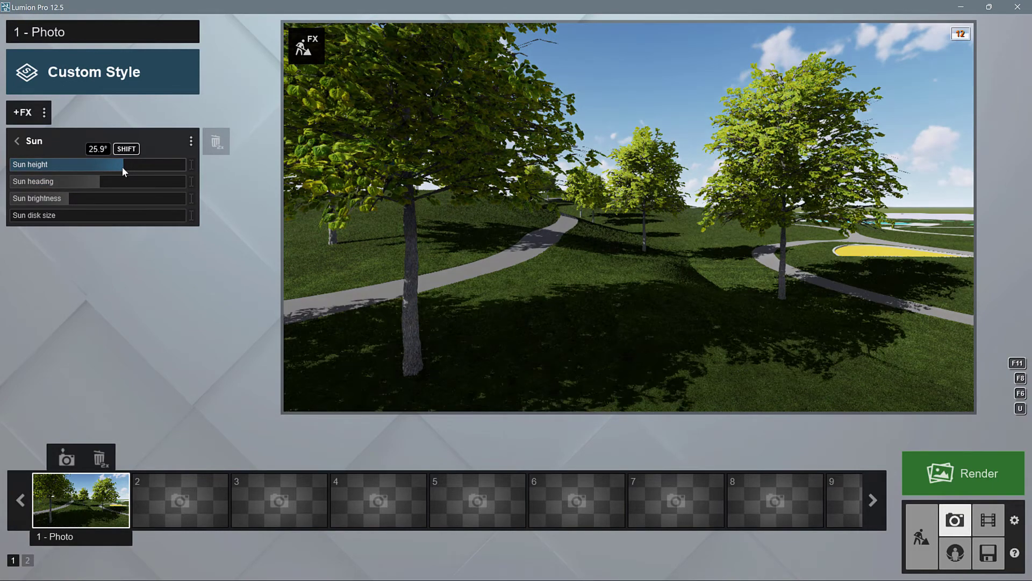
pyautogui.click(18, 142)
# Set the Shadow effect's sun shadow range to 2320 m, coloring 1.4, interior/exterior about 0.9 and omnishadow 0.8, raise brightness slightly, and enable soft shadows
pyautogui.click(47, 172)
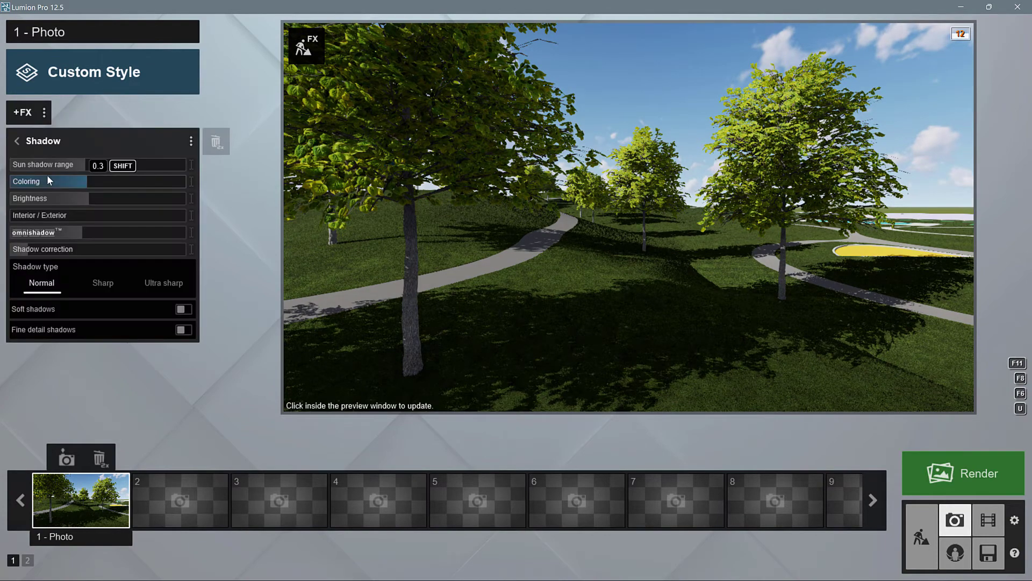
pyautogui.click(155, 163)
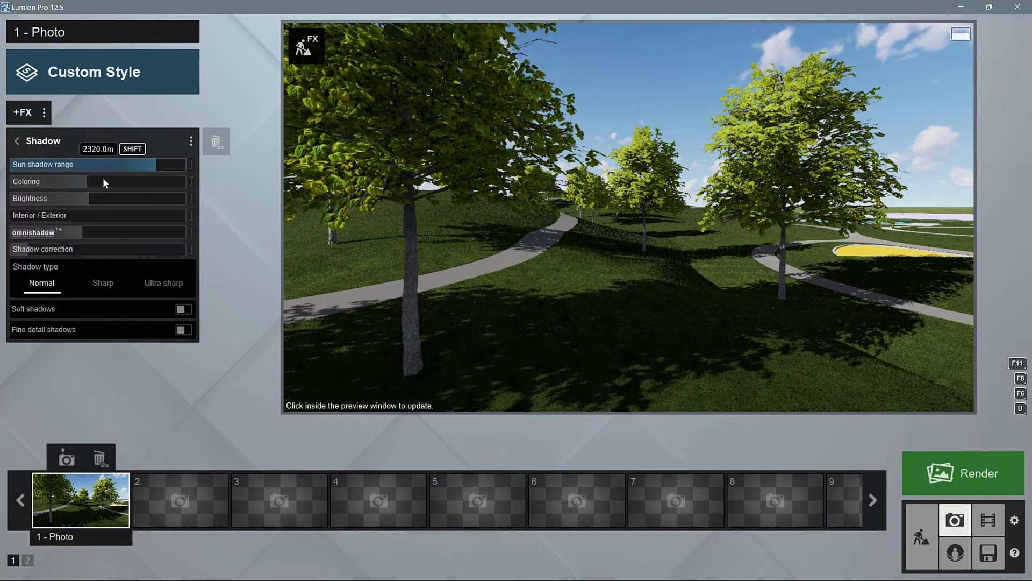
pyautogui.click(148, 184)
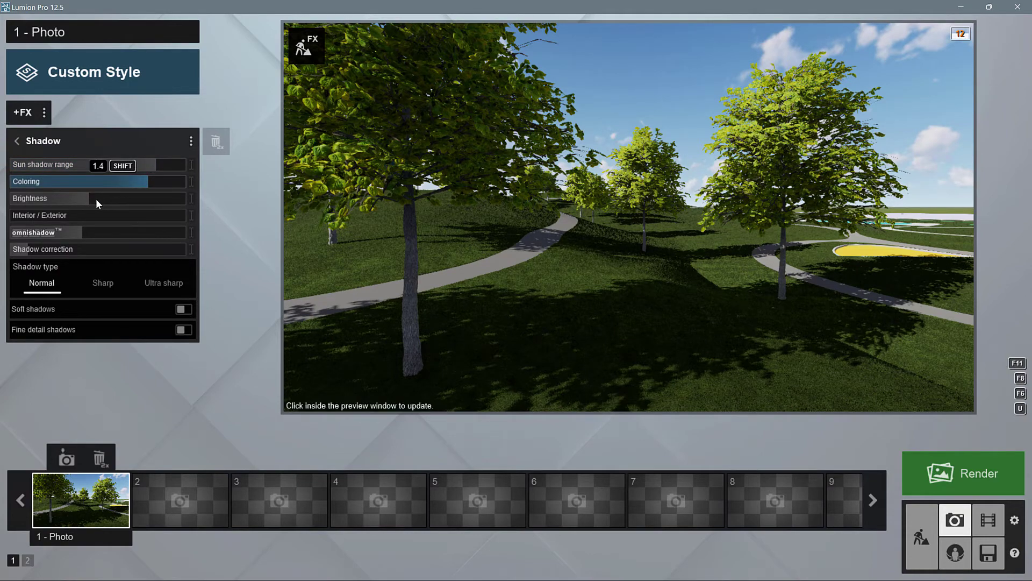
pyautogui.moveTo(157, 218); pyautogui.dragTo(172, 216)
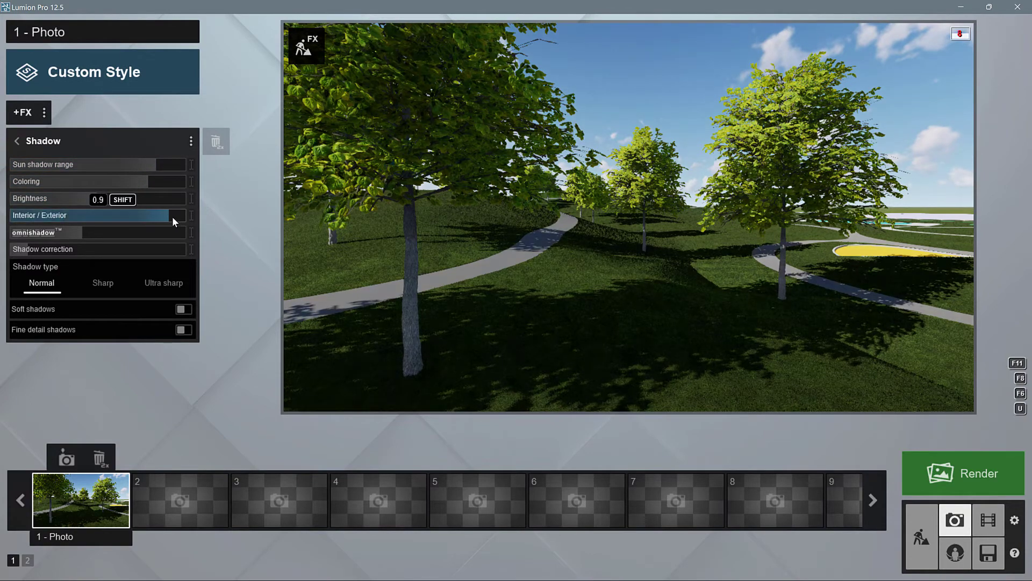
pyautogui.click(100, 233)
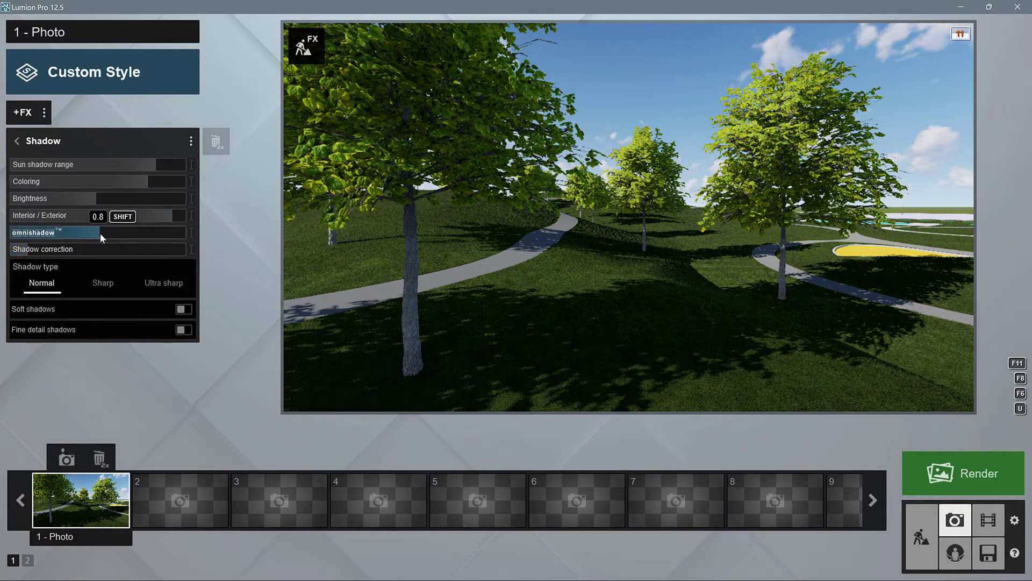
pyautogui.click(183, 309)
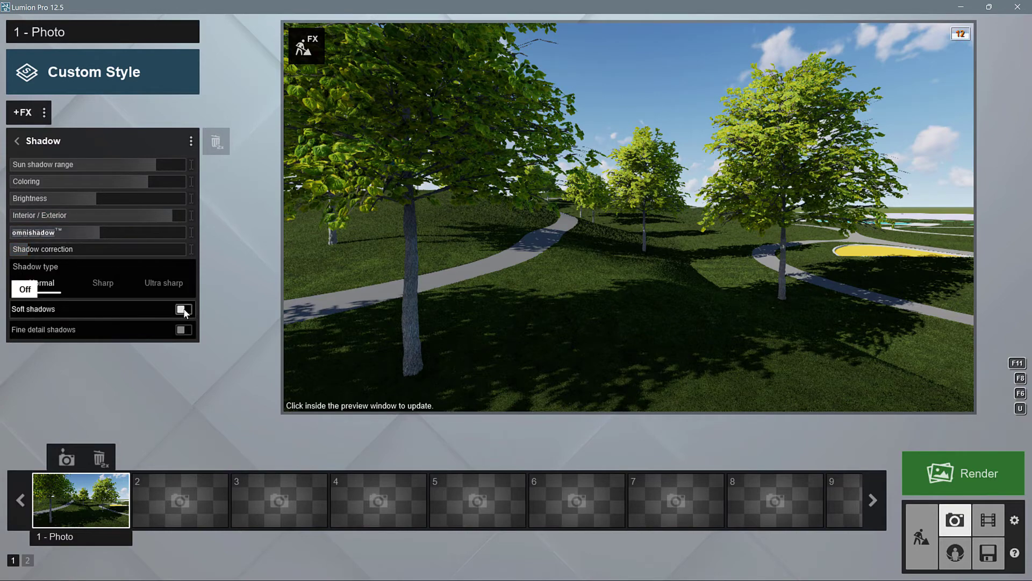
pyautogui.click(17, 141)
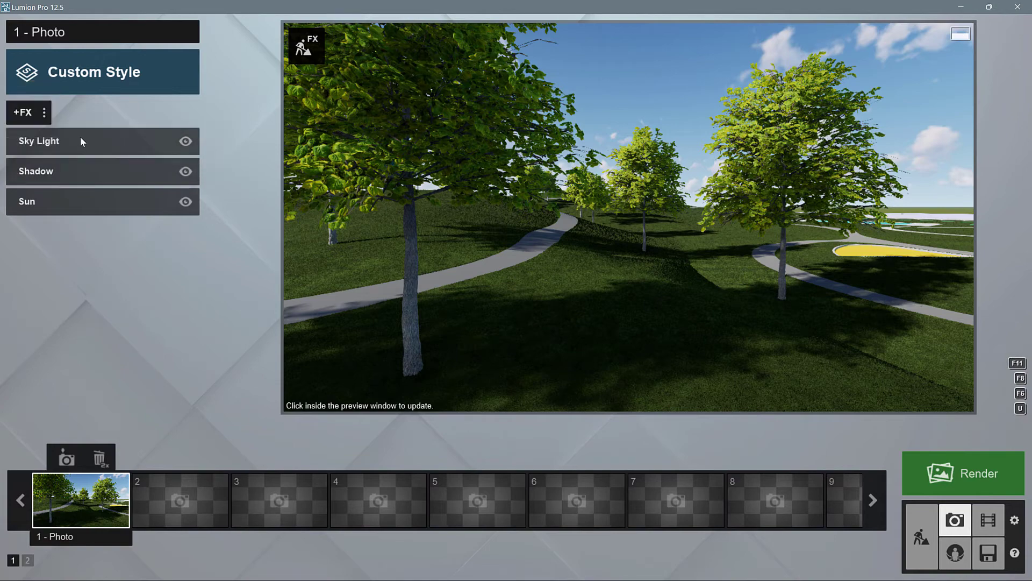
# Review the Sky Light effect's settings and add the Real Skies effect to photo 1
pyautogui.click(81, 141)
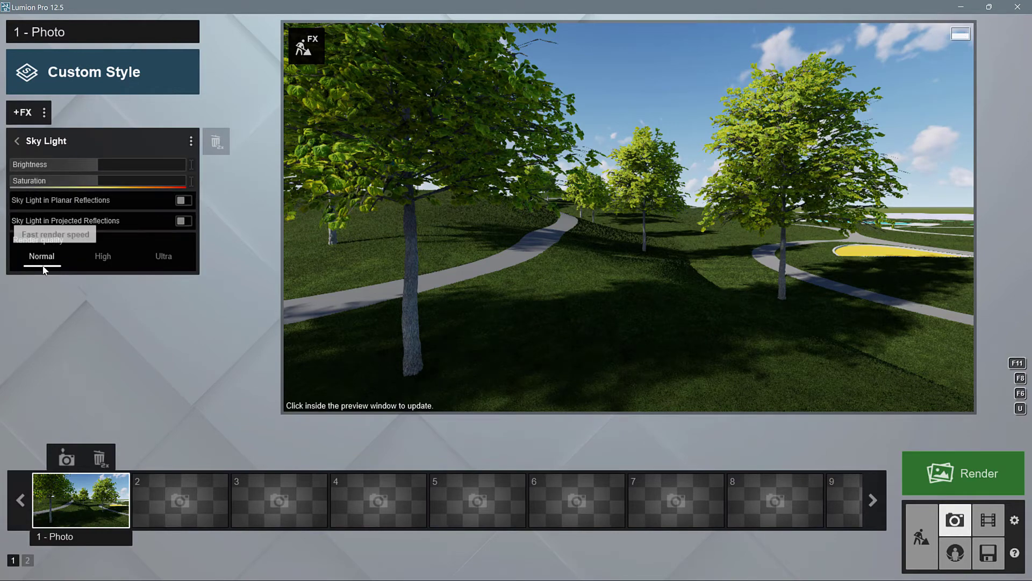
pyautogui.click(18, 141)
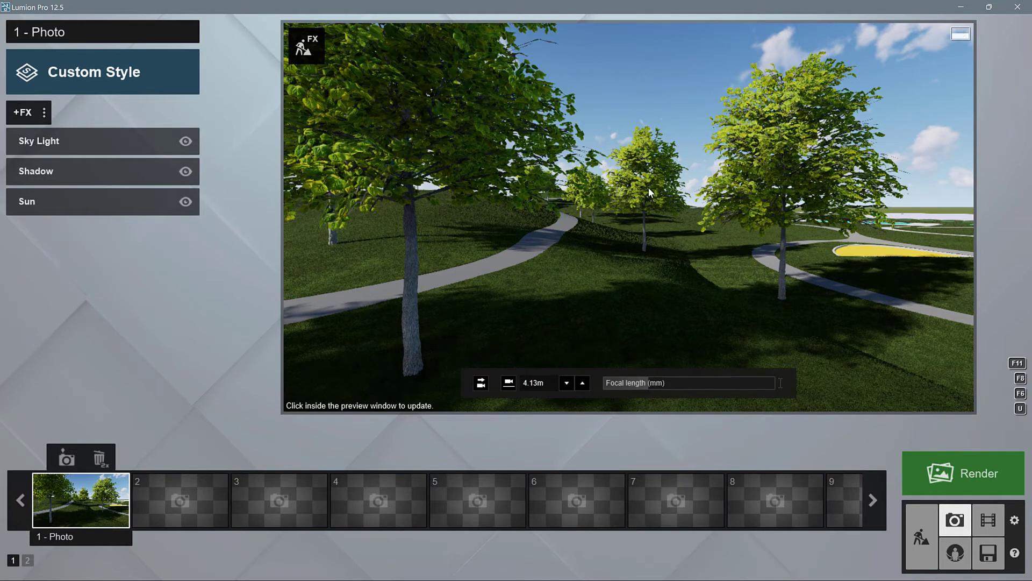
pyautogui.click(21, 113)
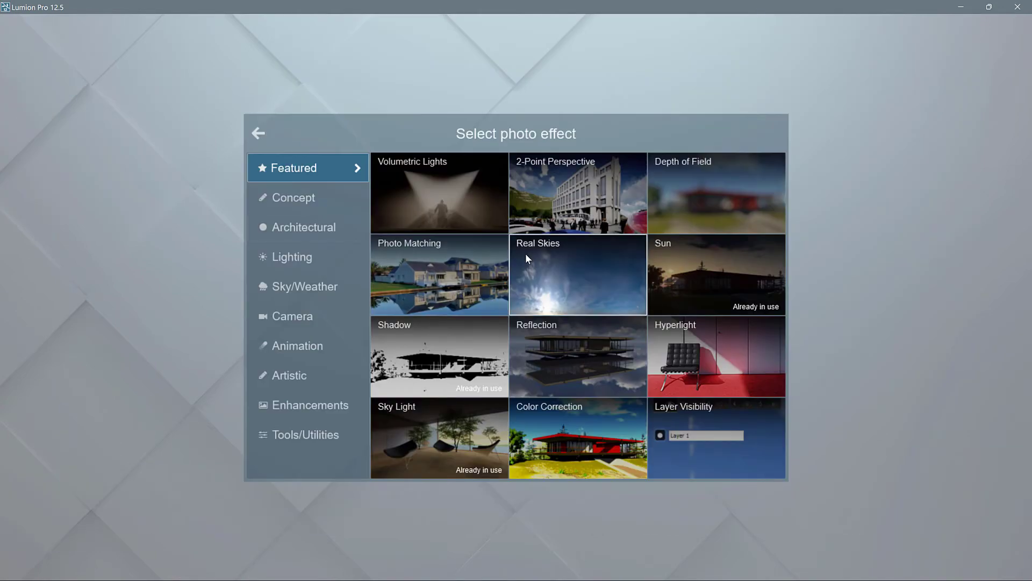
pyautogui.click(526, 254)
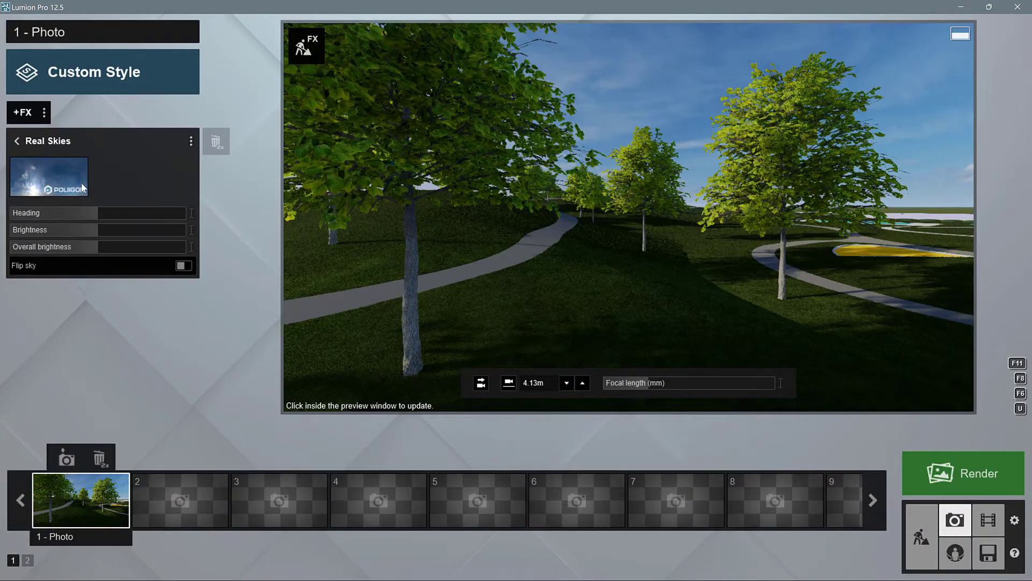
# Choose the second sky in the Clear category for Real Skies, increase its heading, and enable Flip sky
pyautogui.click(66, 178)
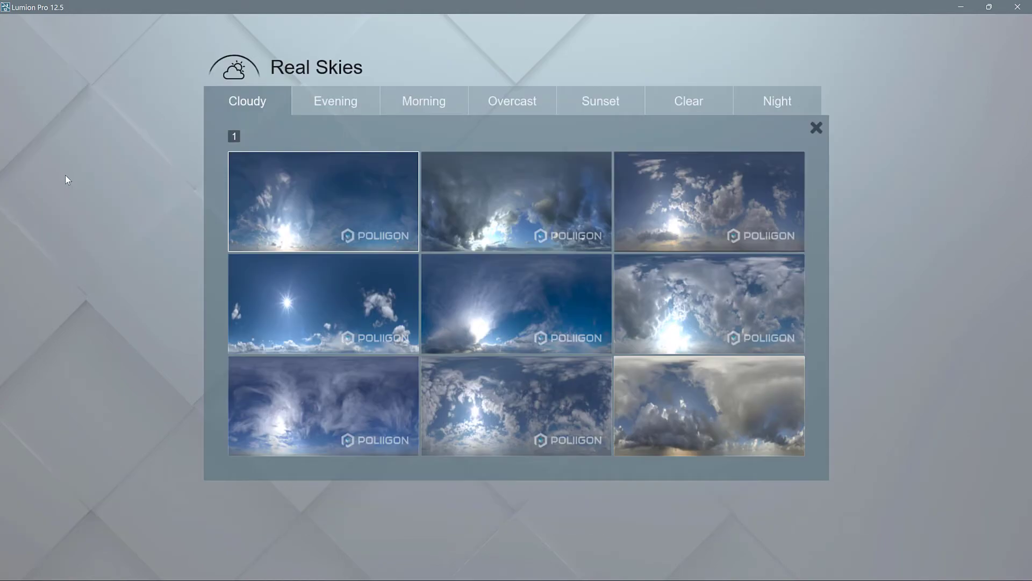
pyautogui.click(686, 102)
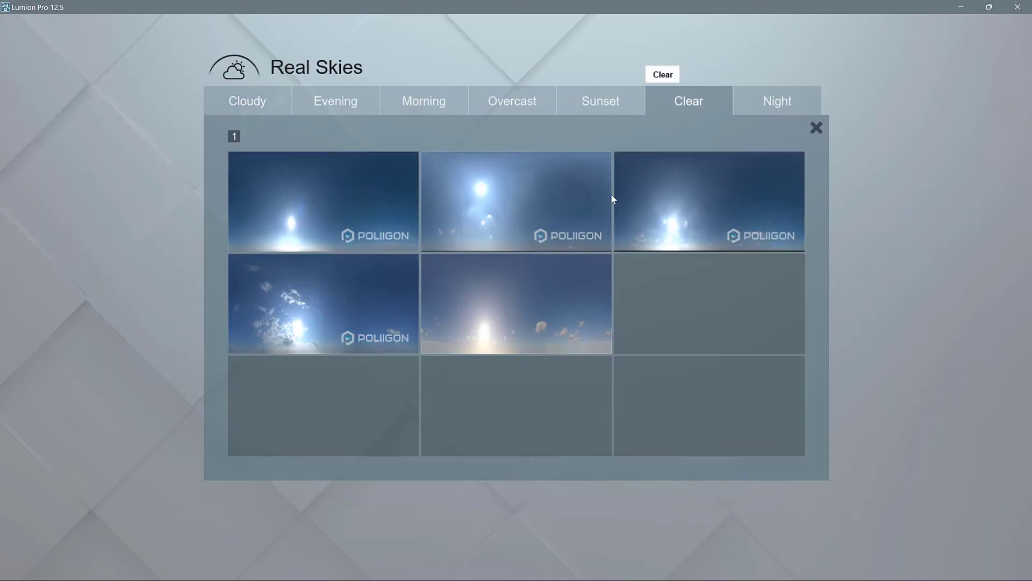
pyautogui.click(499, 188)
pyautogui.moveTo(102, 214); pyautogui.dragTo(158, 216)
pyautogui.click(183, 265)
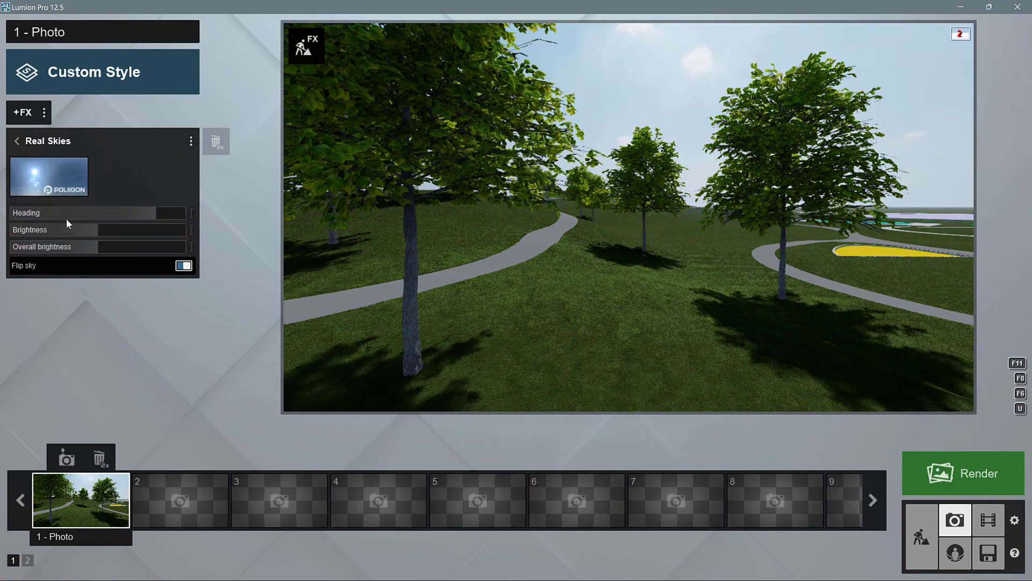
# Lower the Real Skies heading to slightly under half its range and move the effect below Sun in the effect order
pyautogui.moveTo(59, 220); pyautogui.dragTo(81, 215)
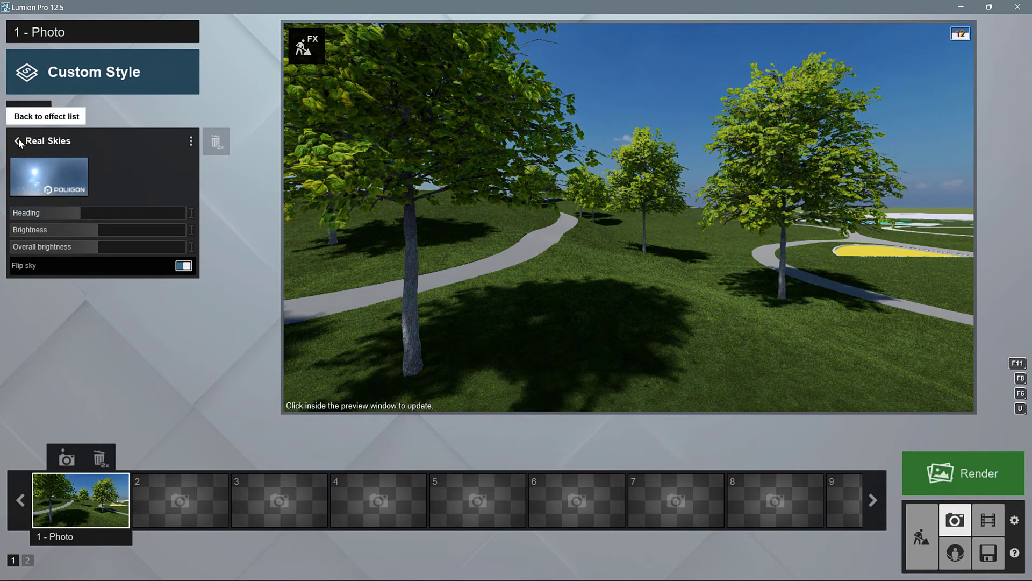
pyautogui.click(19, 143)
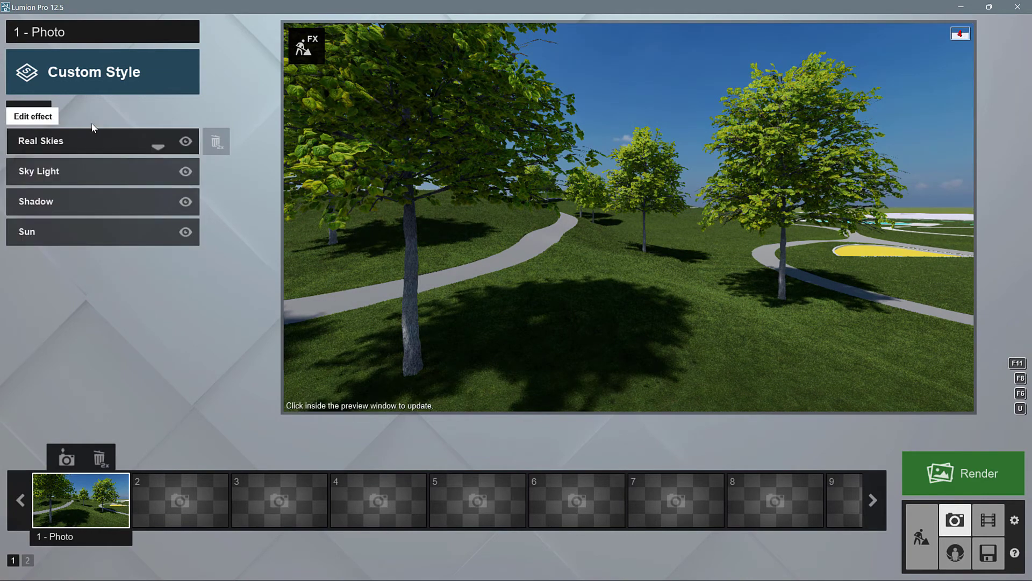
pyautogui.click(158, 148)
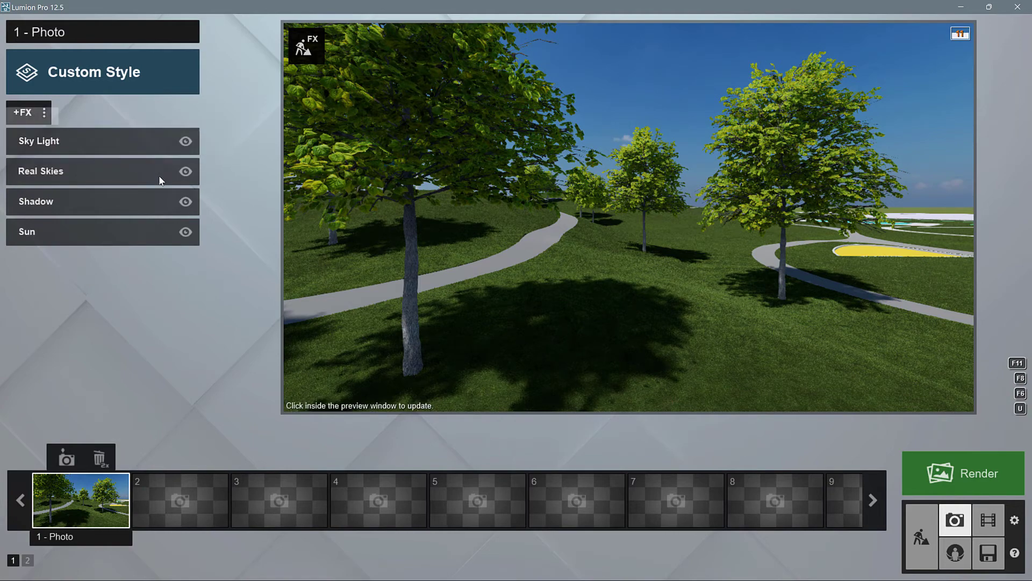
pyautogui.click(159, 178)
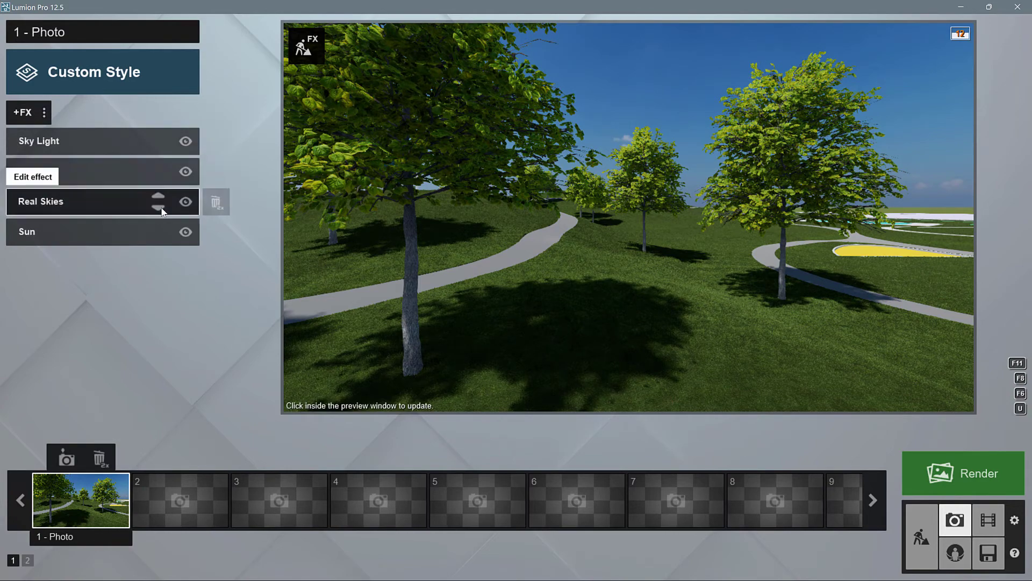
pyautogui.click(160, 209)
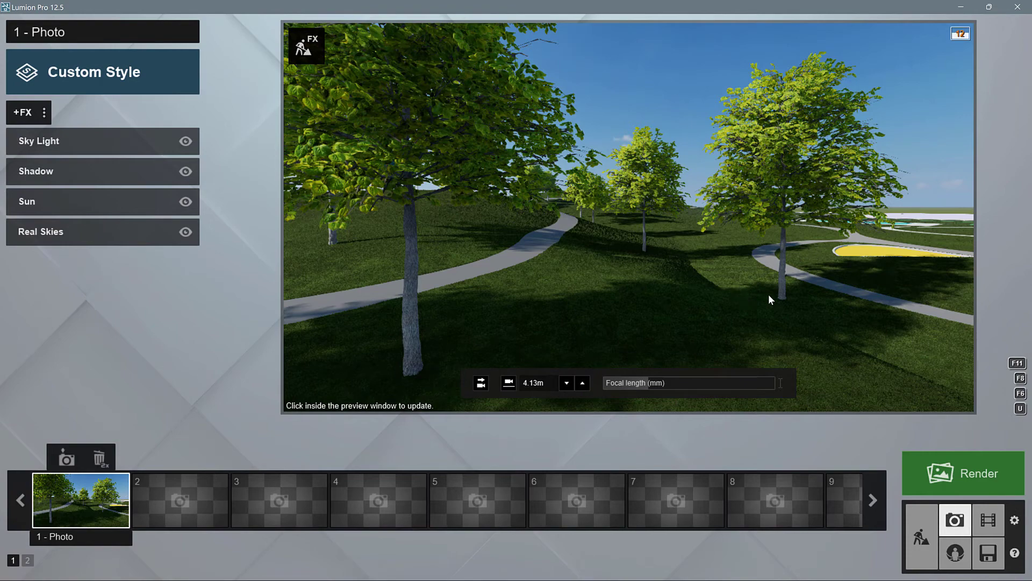
# Start a Desktop 1920x1080 render of photo 1 and create a Graphics folder containing a Renders folder in Arrowdale Park Files
pyautogui.click(963, 474)
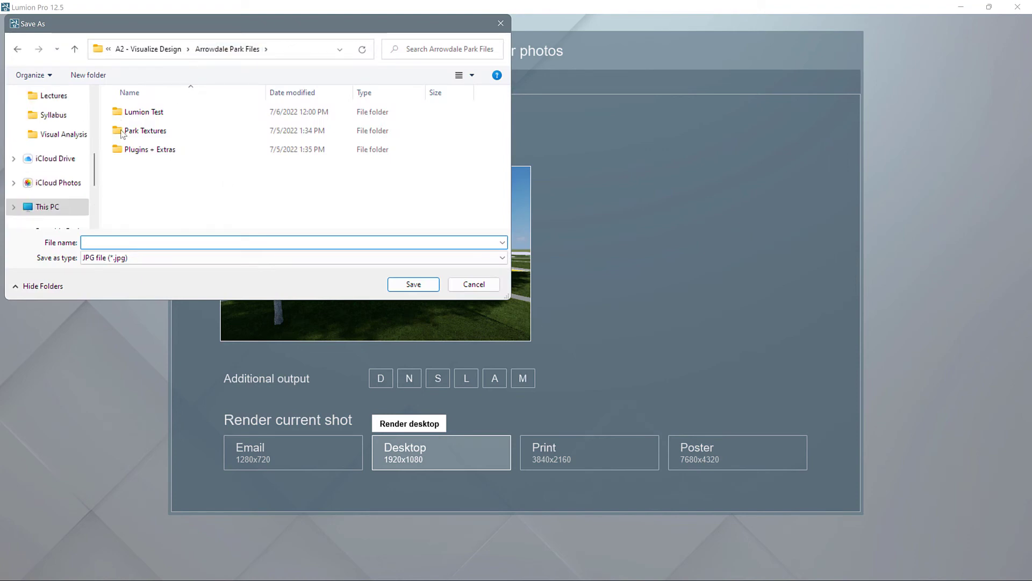
pyautogui.click(87, 74)
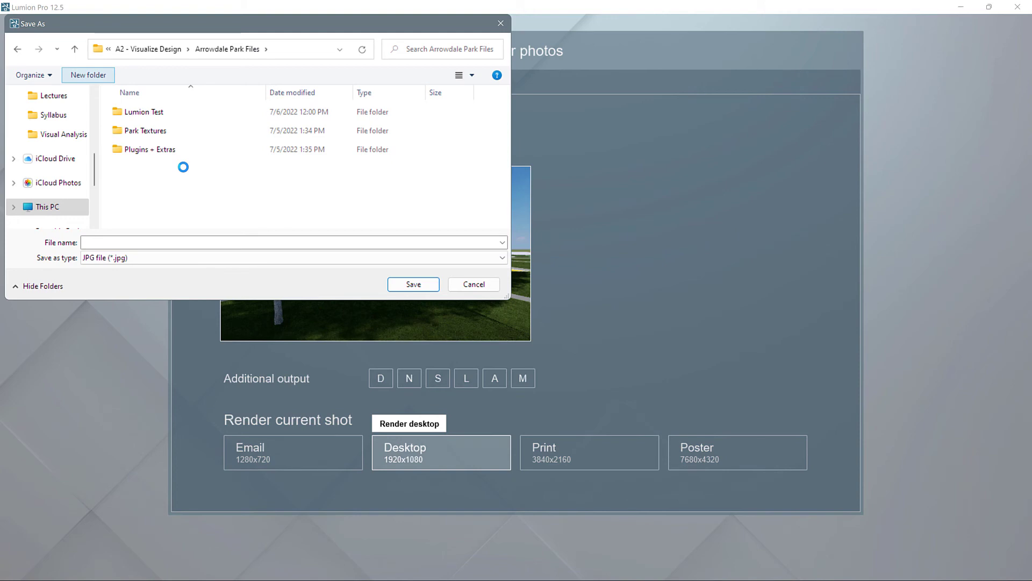
pyautogui.write('Graphics')
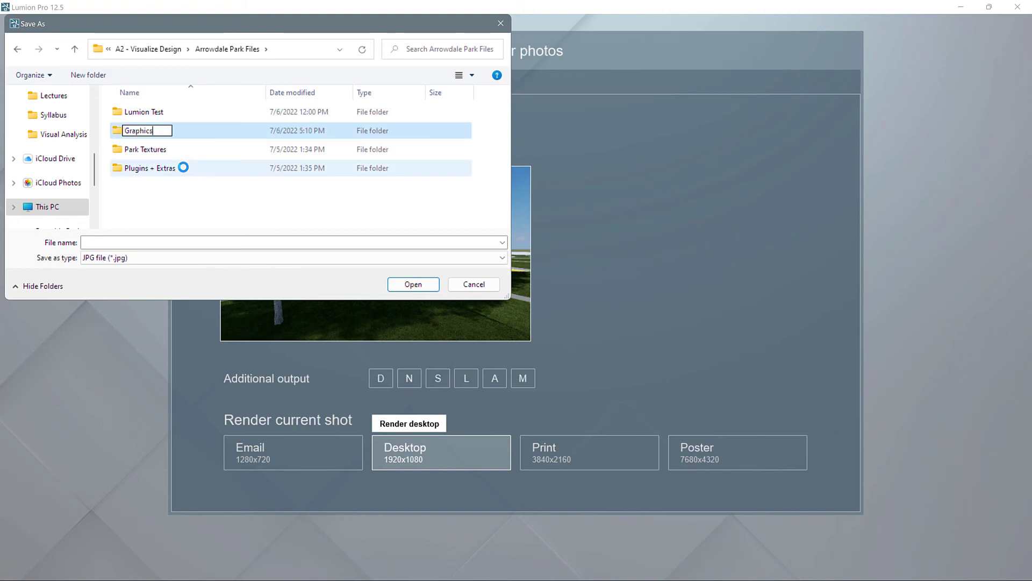
pyautogui.press('Return')
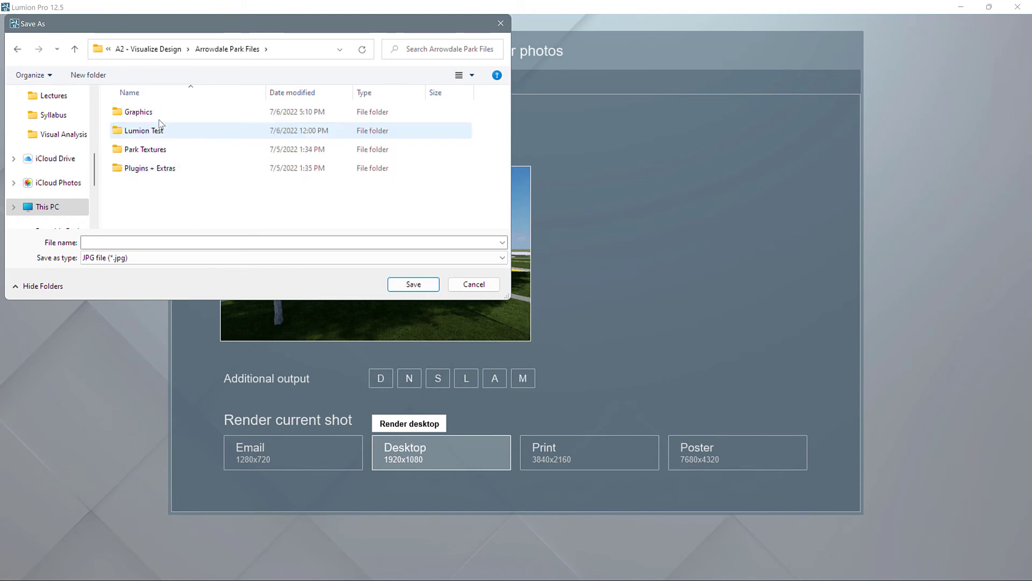
pyautogui.doubleClick(152, 112)
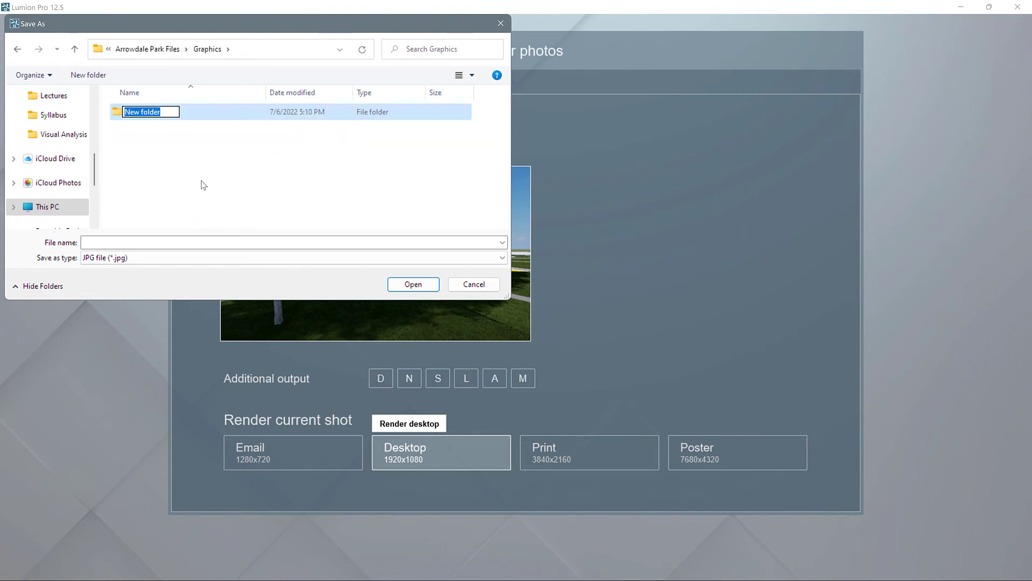
pyautogui.write('Renders')
pyautogui.press('Return')
pyautogui.press('Return')
# Create a subfolder named 220705 inside Renders and open it as the save location
pyautogui.click(102, 76)
pyautogui.write('22')
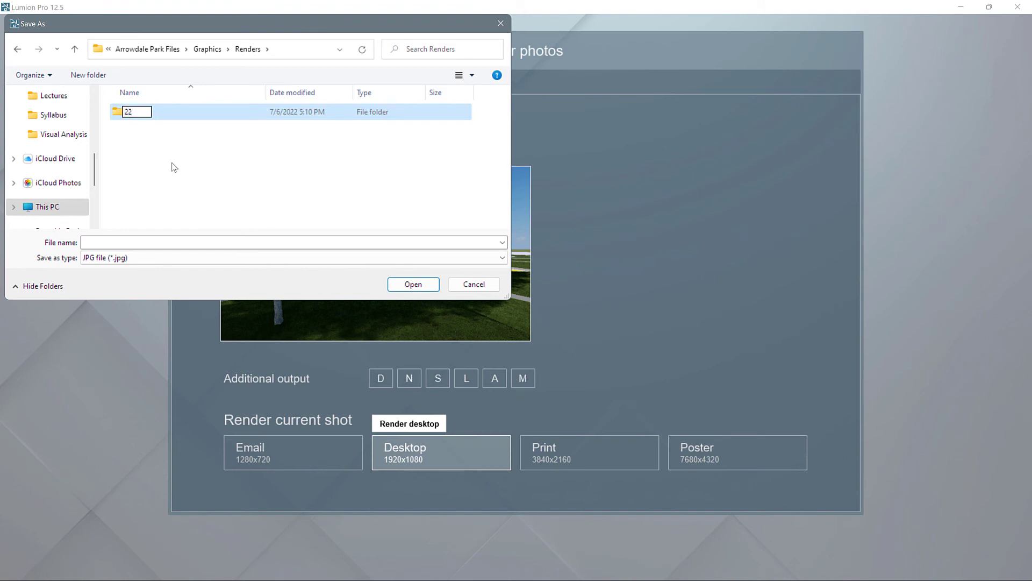
pyautogui.write('0705')
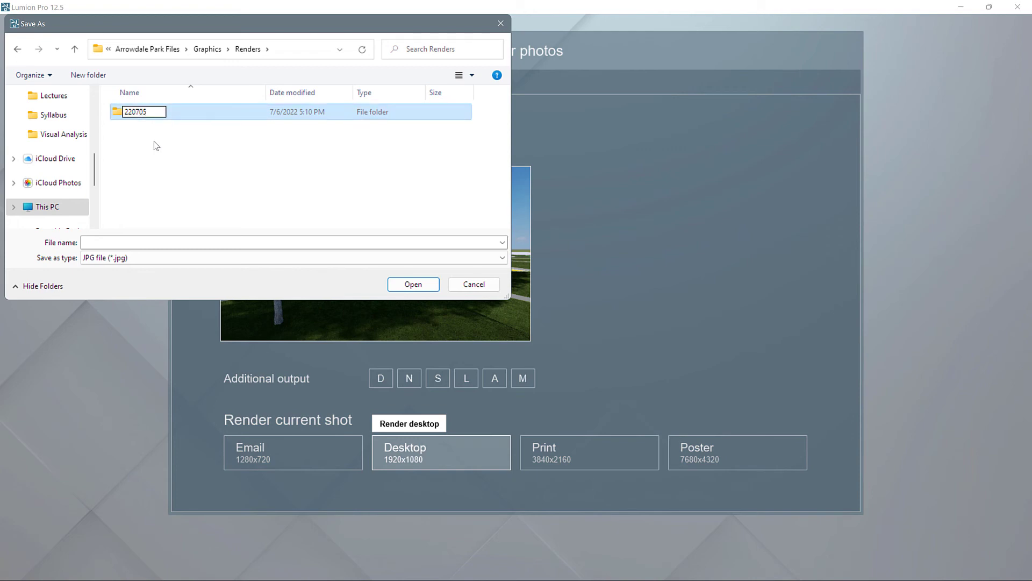
pyautogui.press('Return')
pyautogui.press('Return')
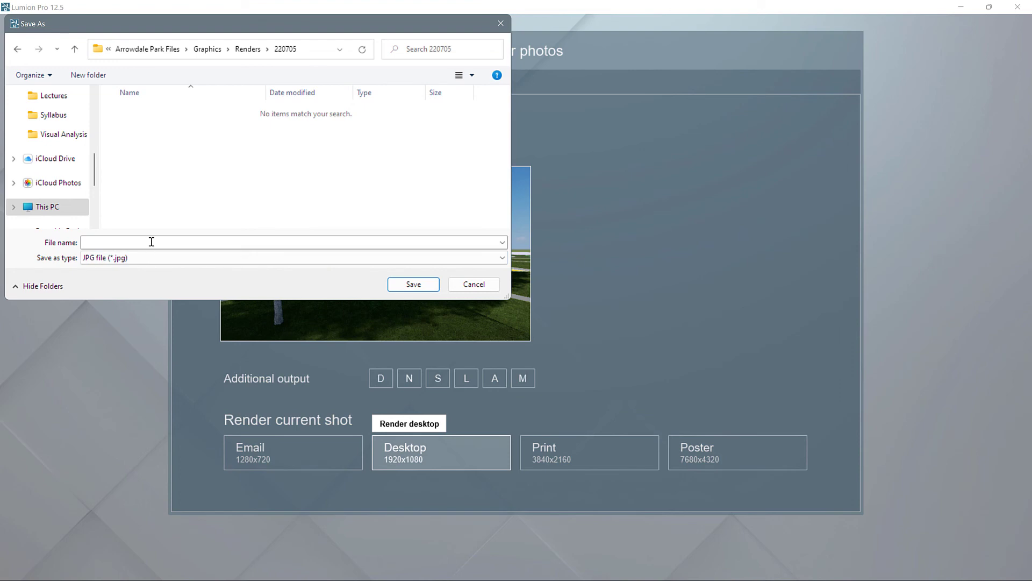
# Save the render as the JPG "Render Test 1920px", let it finish, and close the rendering window
pyautogui.click(151, 241)
pyautogui.write('Re')
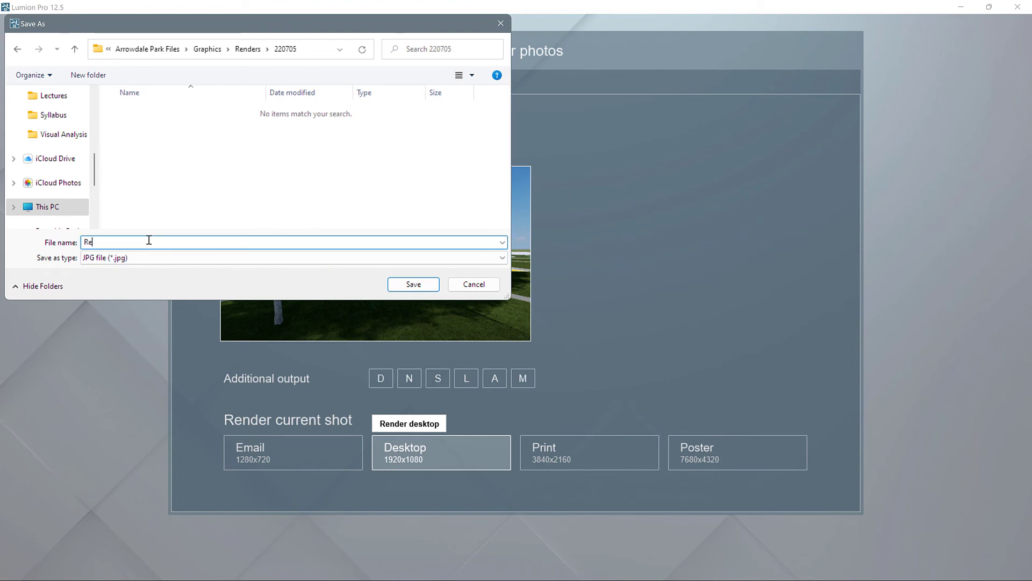
pyautogui.write('nder Test 1920px')
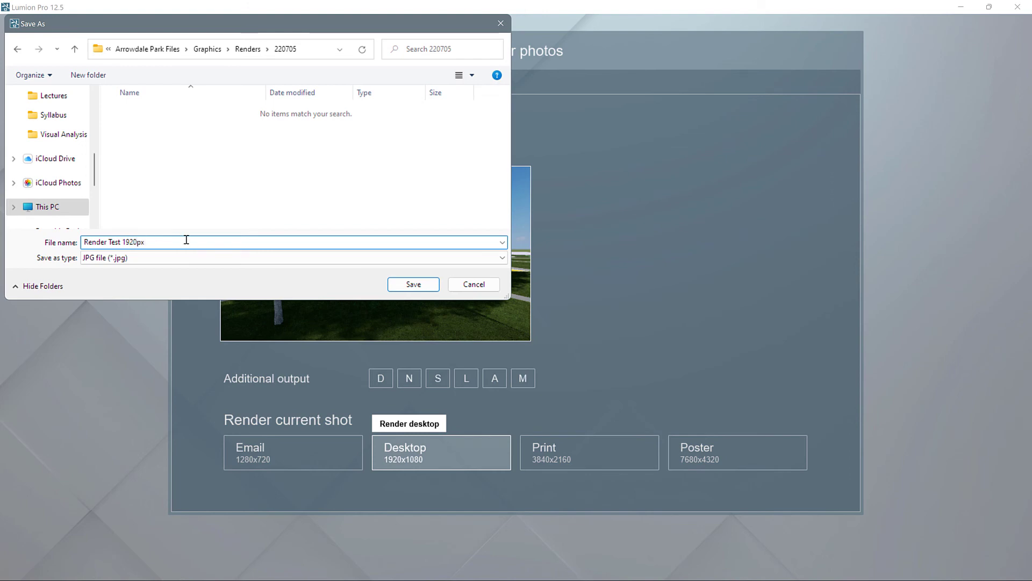
pyautogui.click(410, 286)
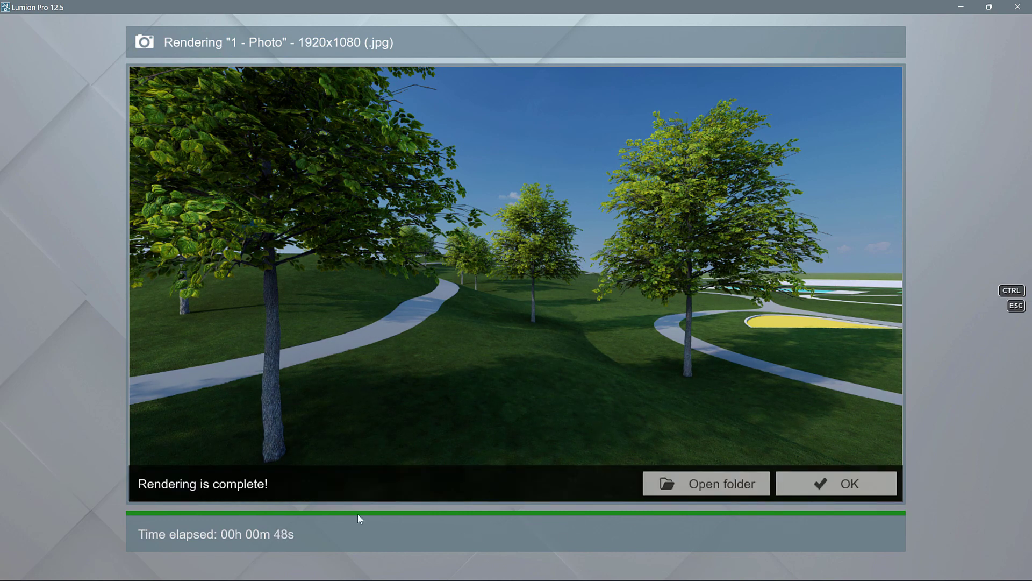
pyautogui.click(833, 485)
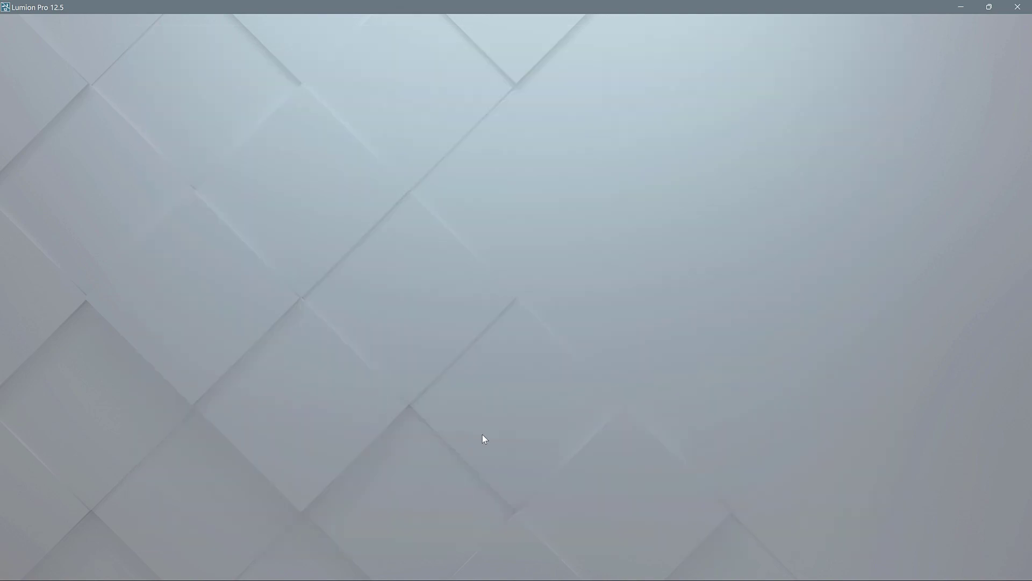